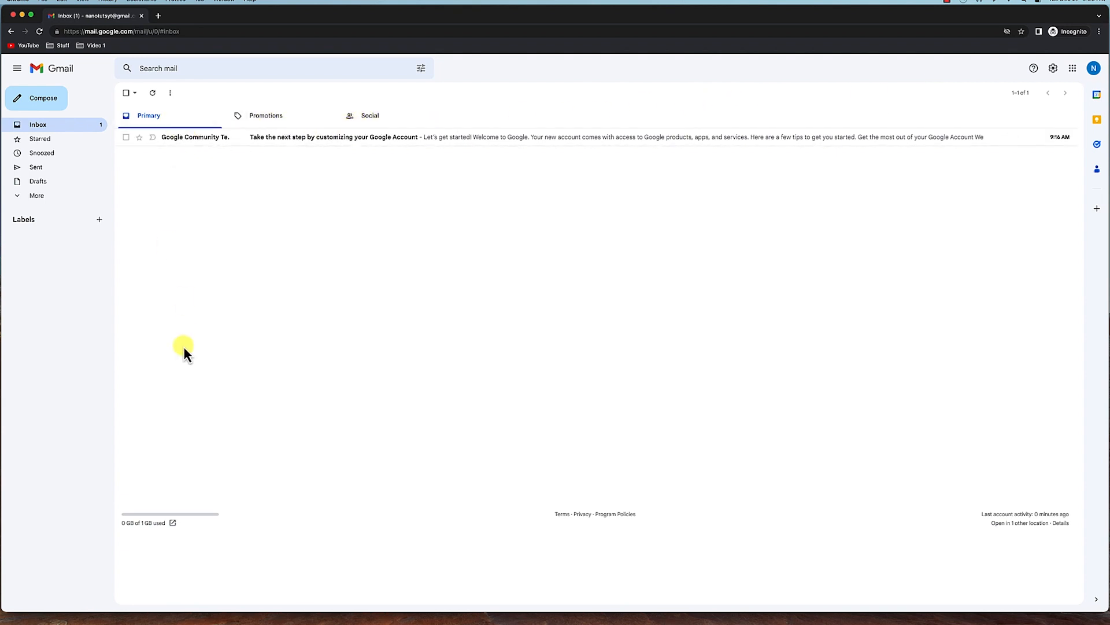
Browse the Promotions, Social and Primary inbox tabs and expand the full list of mail folders.
left_click(258, 122)
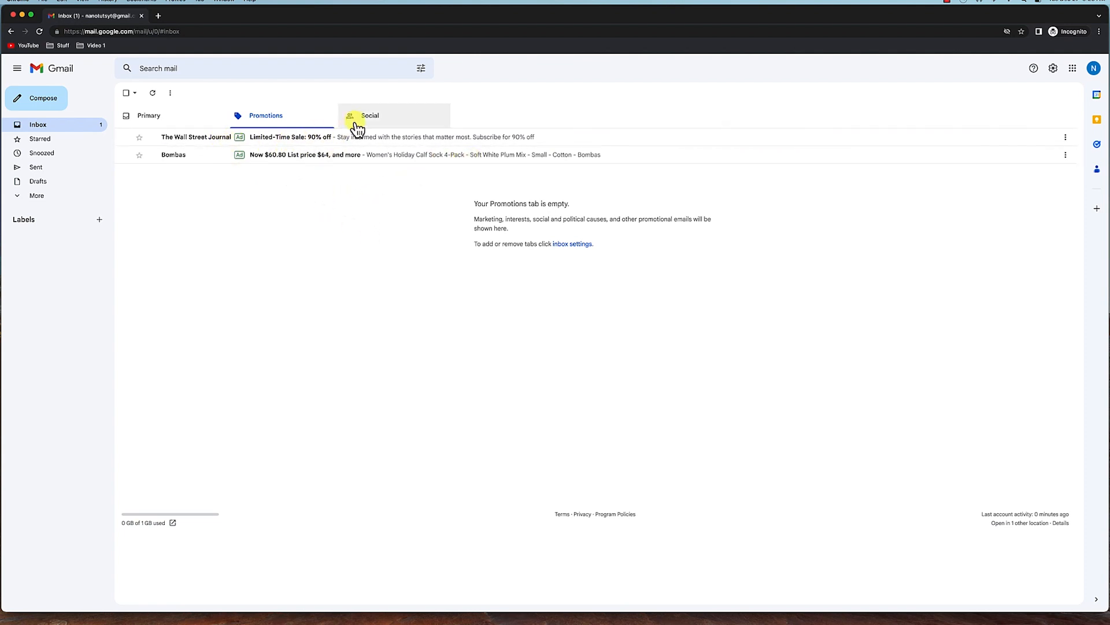
left_click(374, 121)
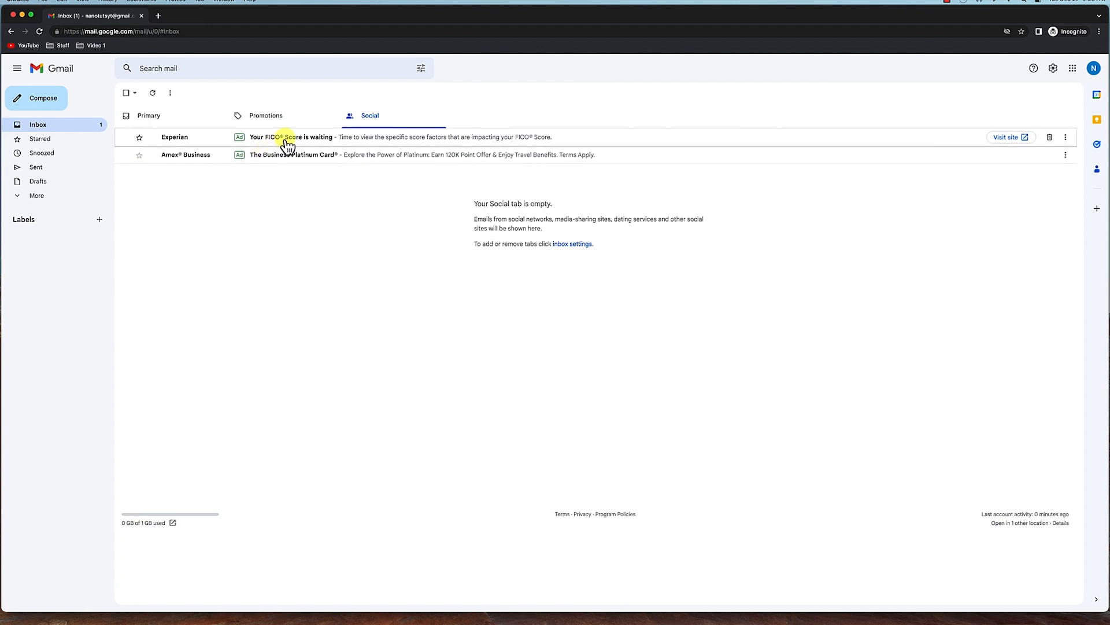
left_click(163, 122)
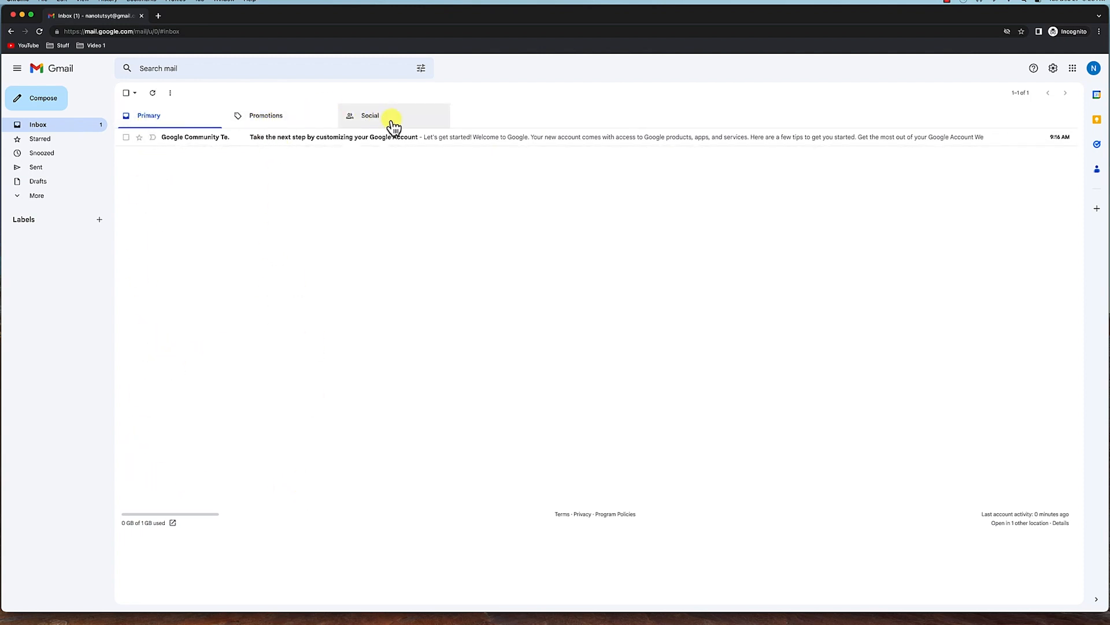
left_click(26, 197)
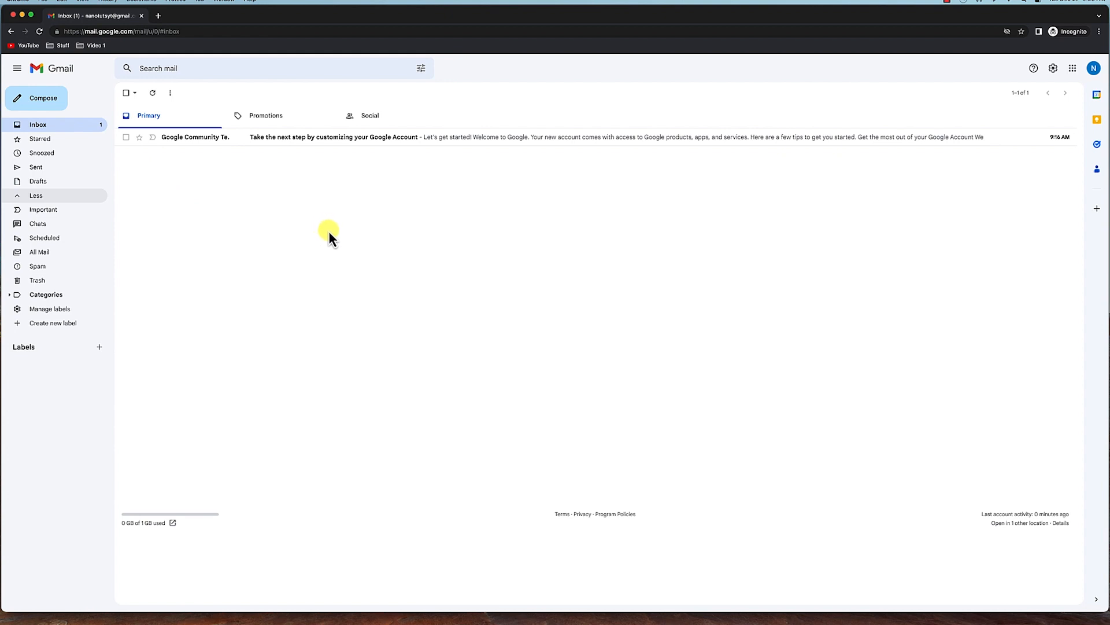
Open quick settings and try the Comfortable and Compact densities before restoring Default.
left_click(1054, 71)
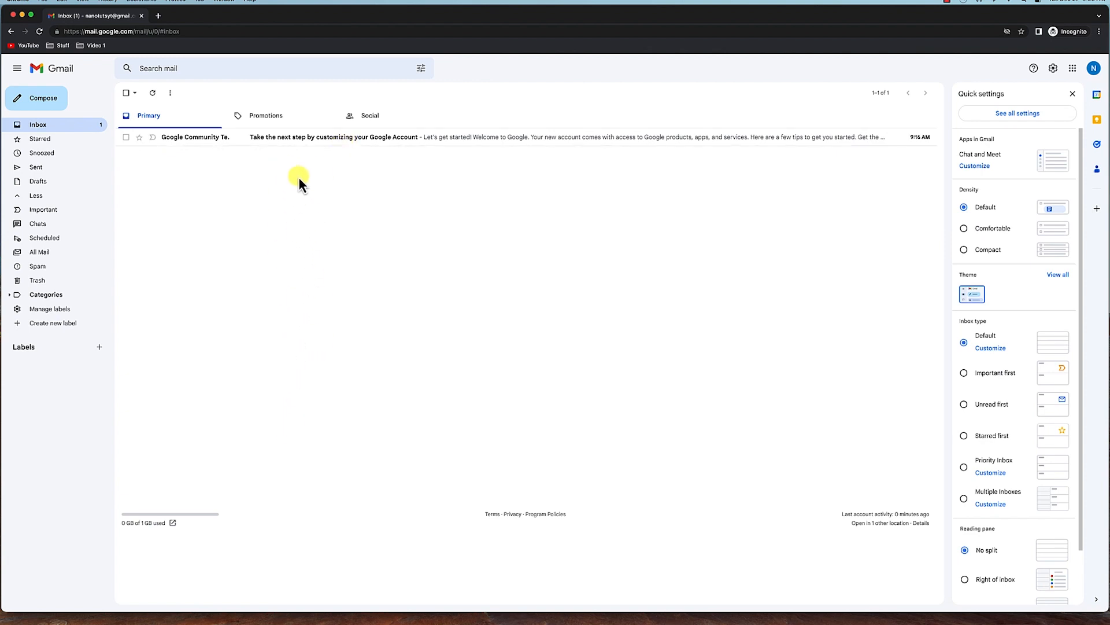
left_click(964, 229)
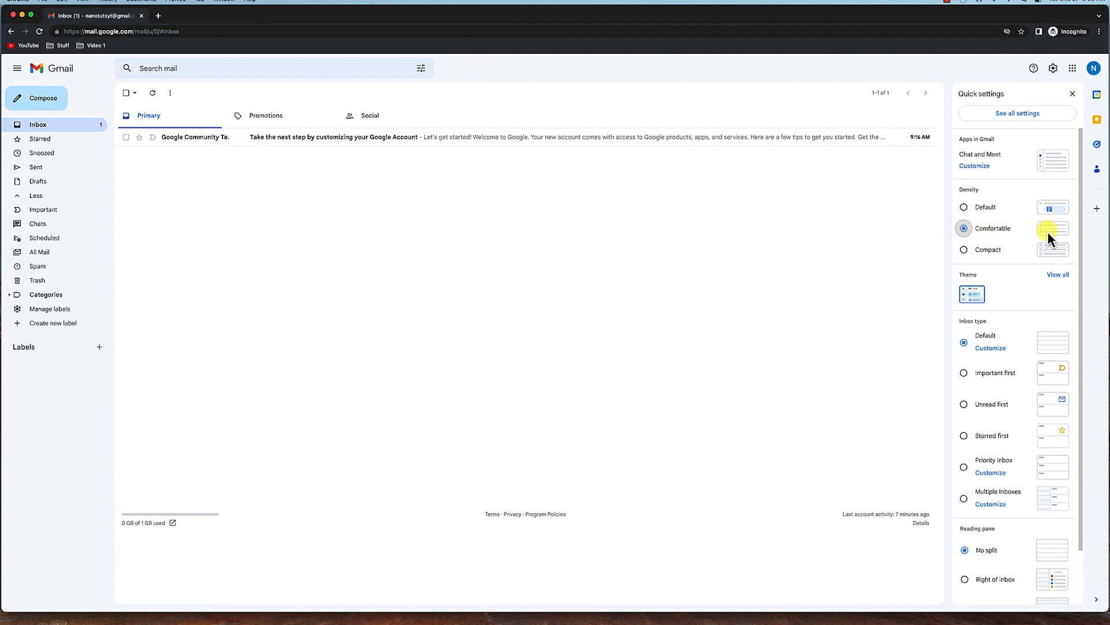
left_click(965, 250)
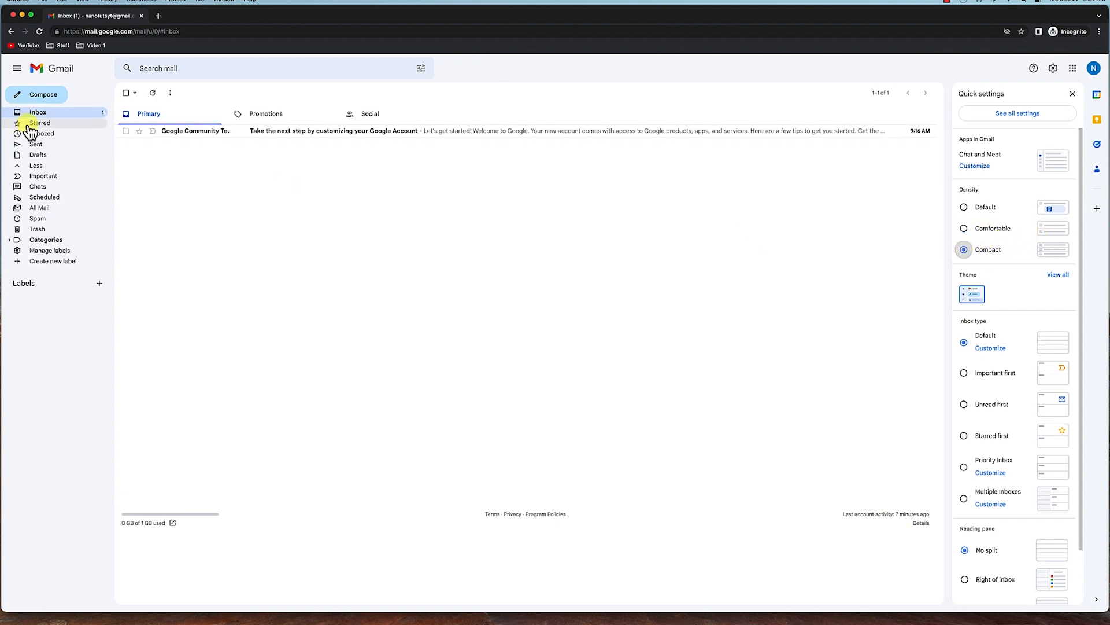
left_click(963, 209)
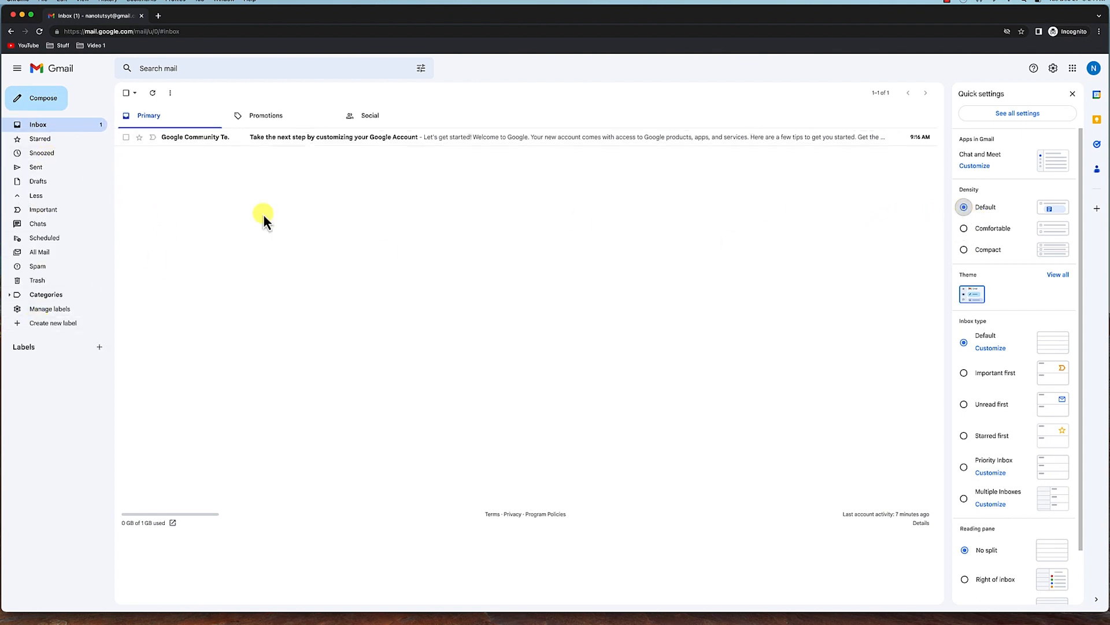
left_click(964, 229)
left_click(965, 209)
Open the full theme gallery and preview the purple jellyfish photo theme.
left_click(1056, 275)
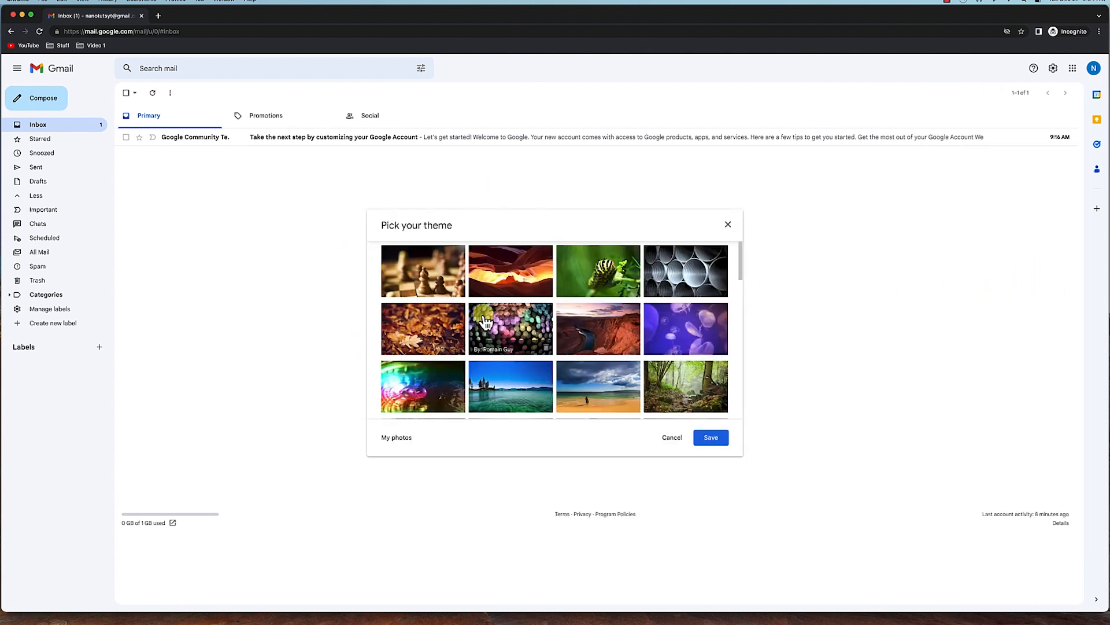
scroll(604, 360, "down", 3)
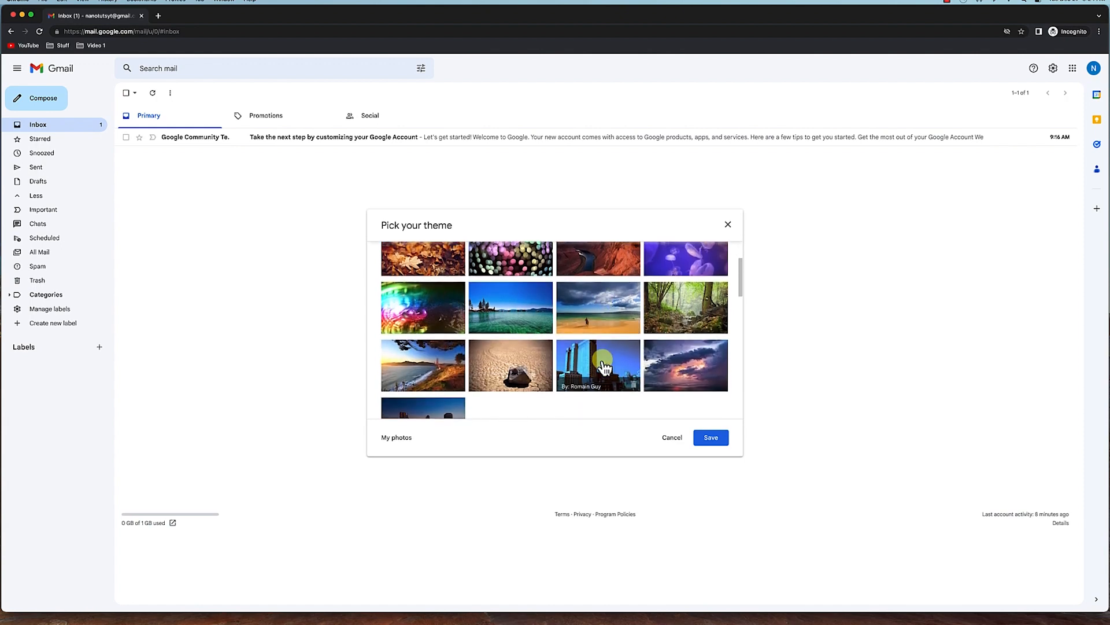
scroll(604, 365, "down", 5)
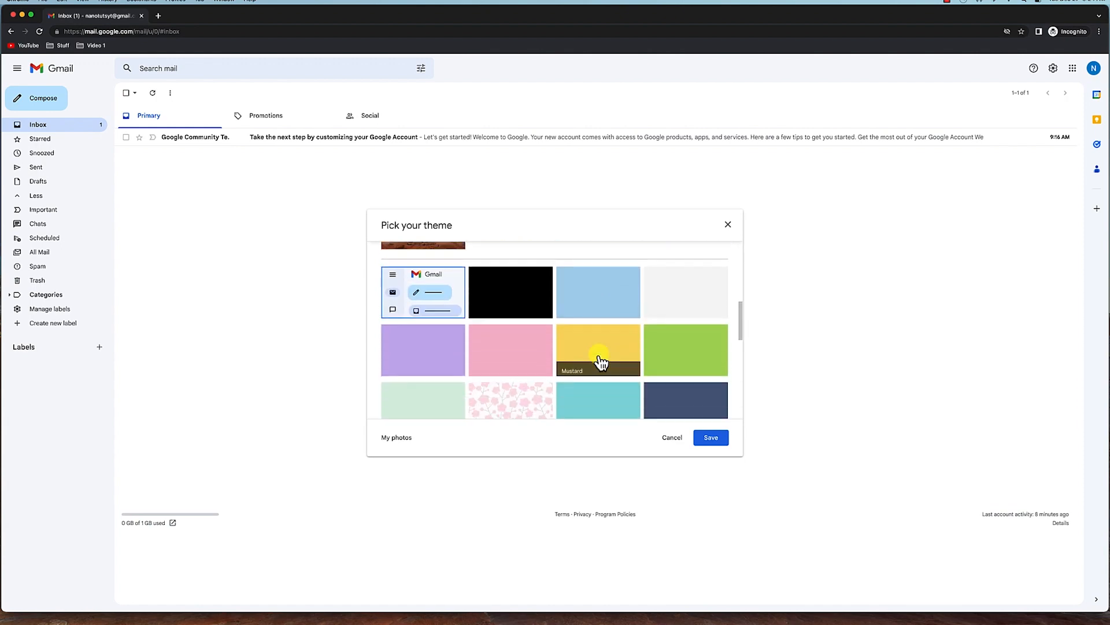
scroll(553, 322, "up", 5)
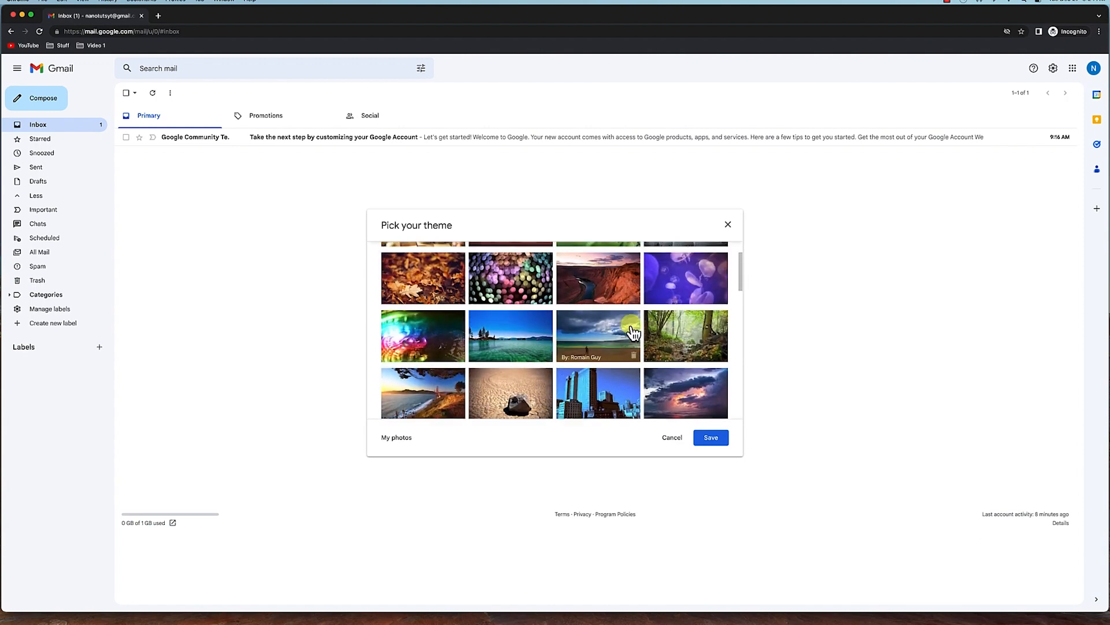
scroll(634, 332, "up", 1)
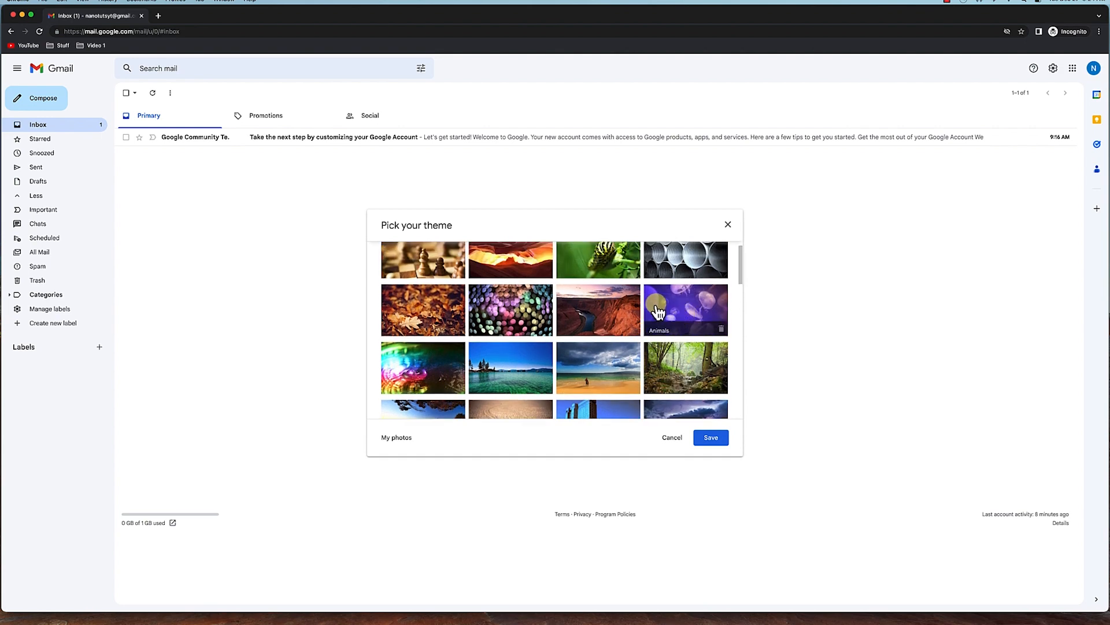
left_click(680, 310)
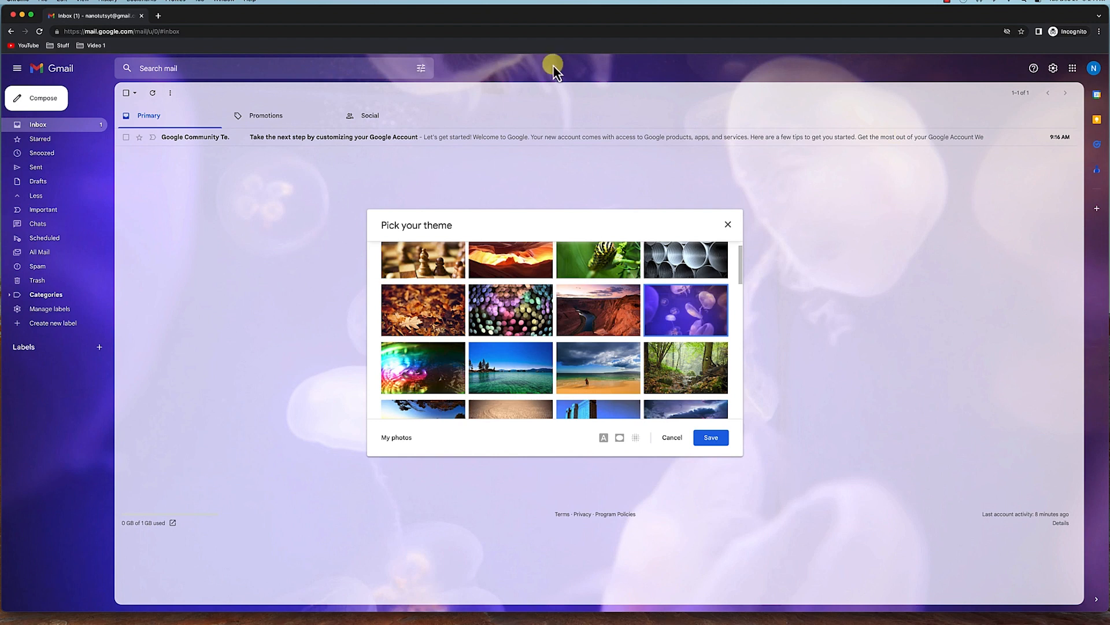
Browse further themes and apply the stormy sunset sky photo theme.
scroll(578, 362, "down", 10)
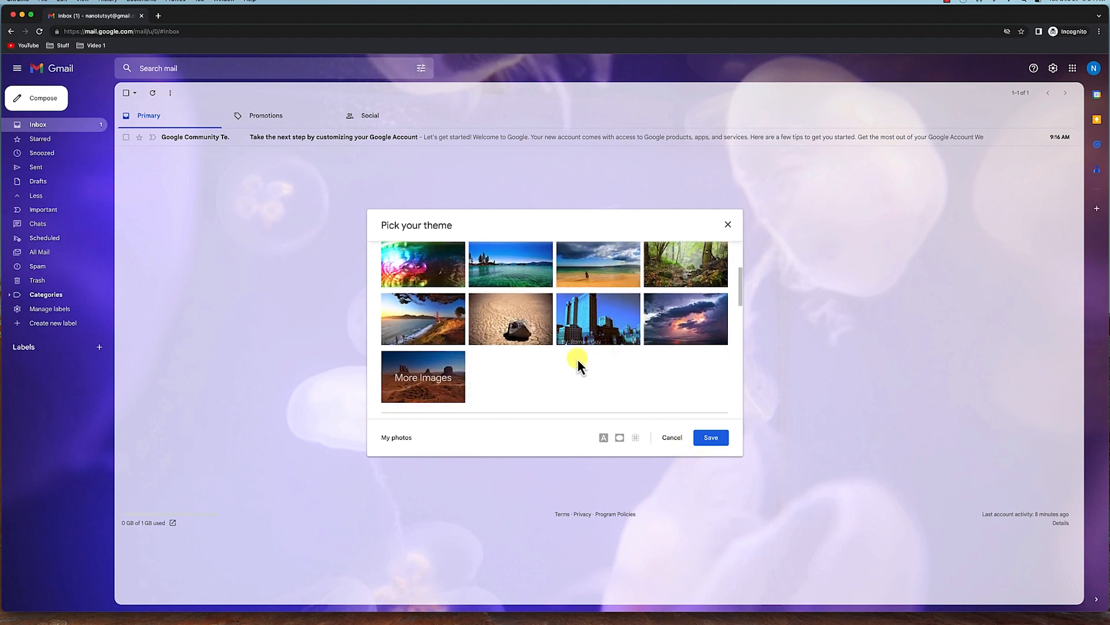
scroll(546, 373, "down", 10)
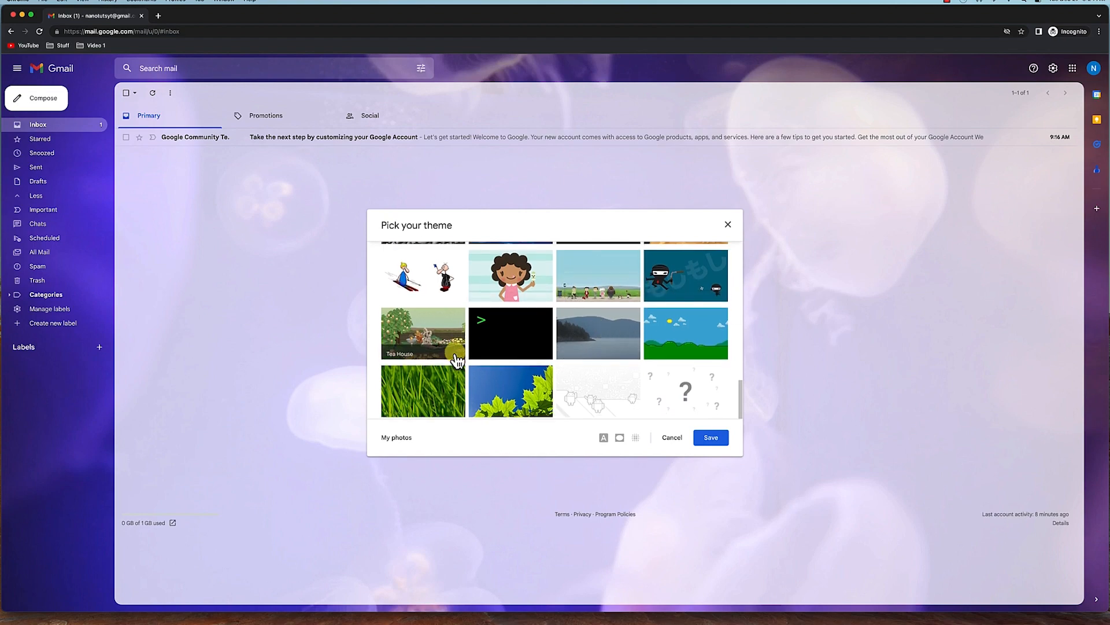
scroll(514, 371, "up", 6)
scroll(514, 371, "up", 5)
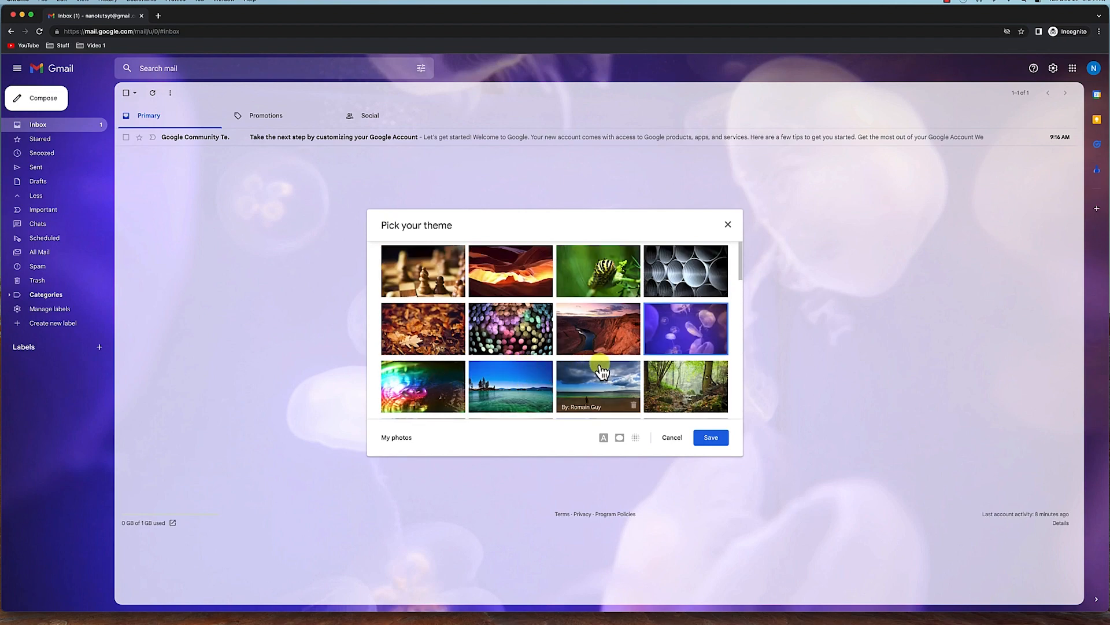
scroll(601, 370, "down", 1)
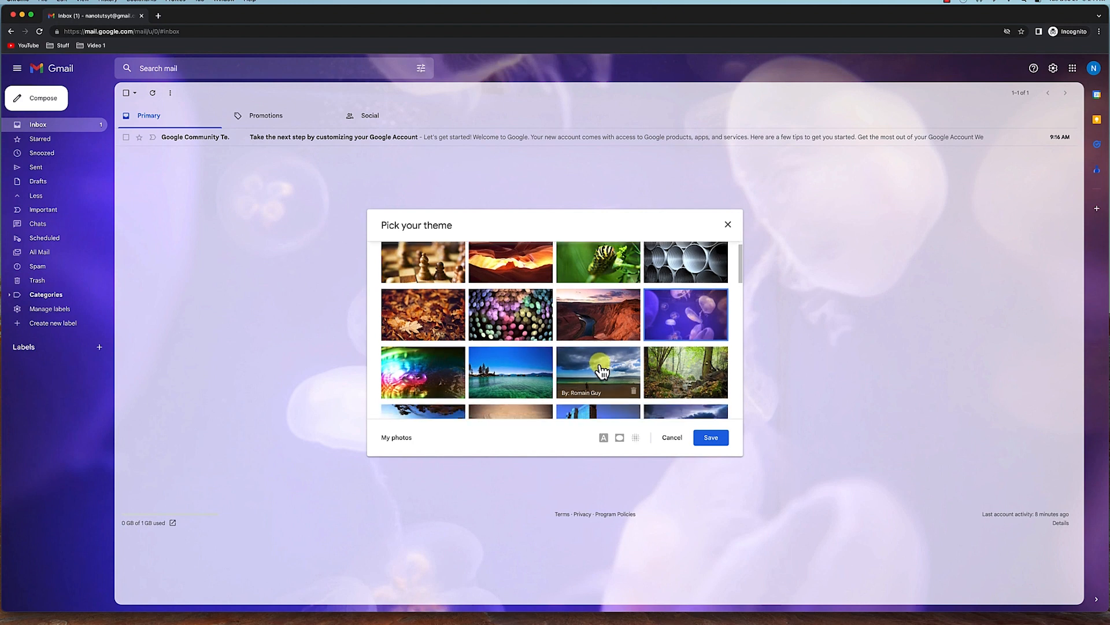
scroll(602, 370, "down", 2)
scroll(541, 362, "down", 2)
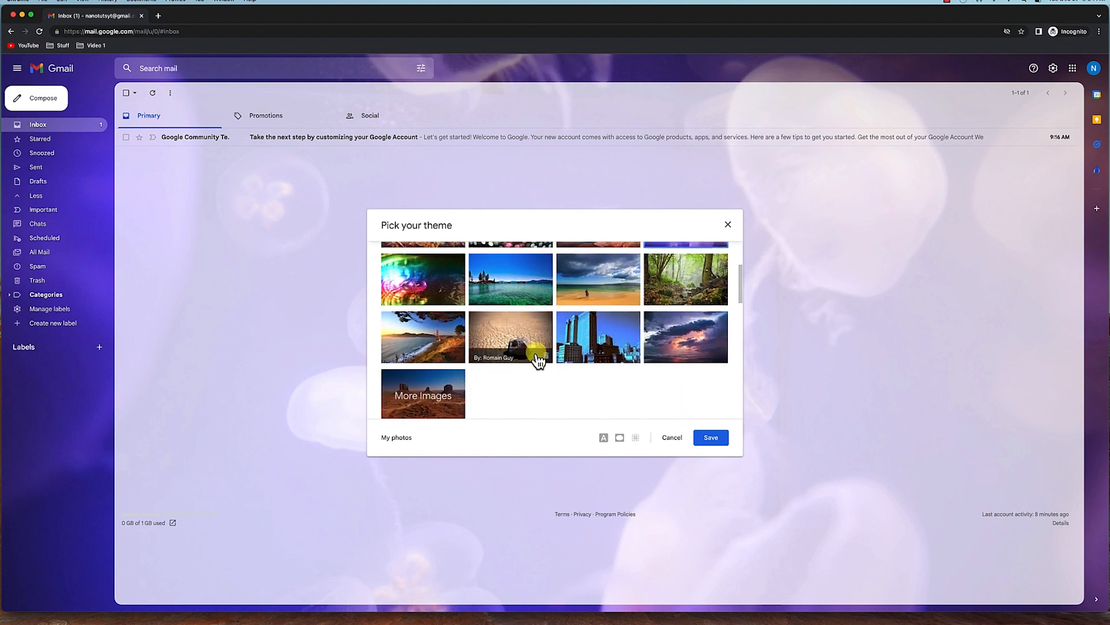
scroll(537, 360, "down", 2)
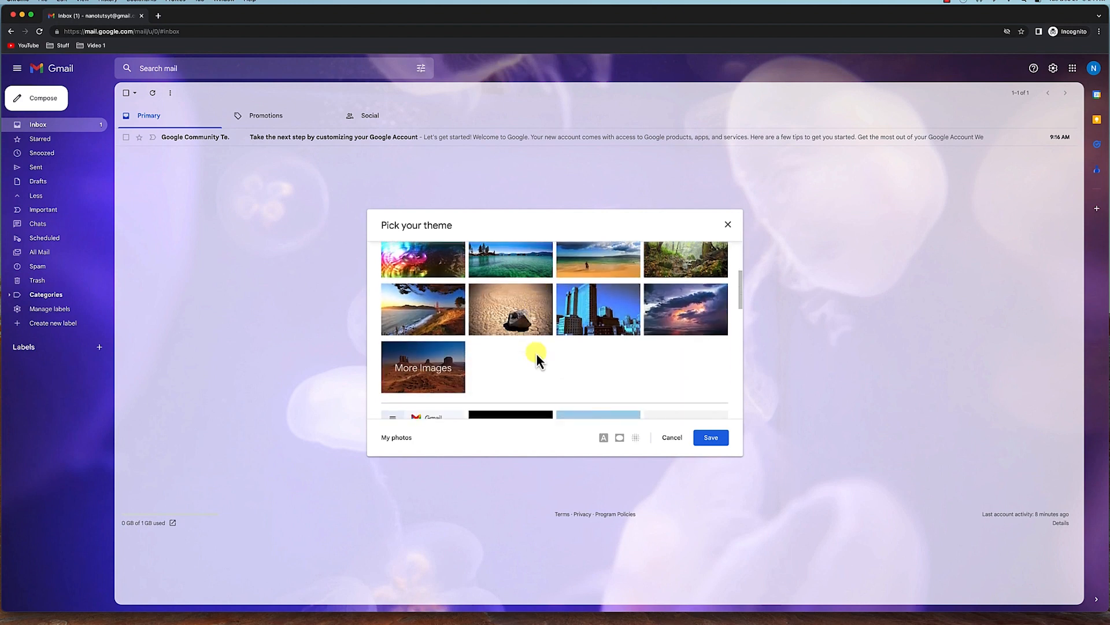
left_click(662, 320)
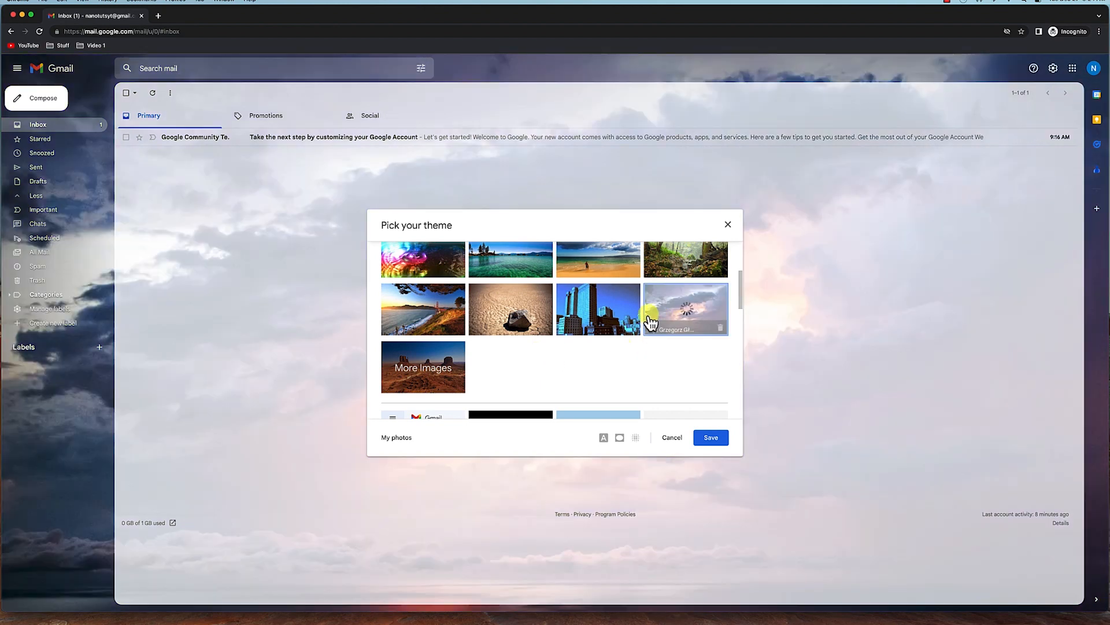
left_click(711, 440)
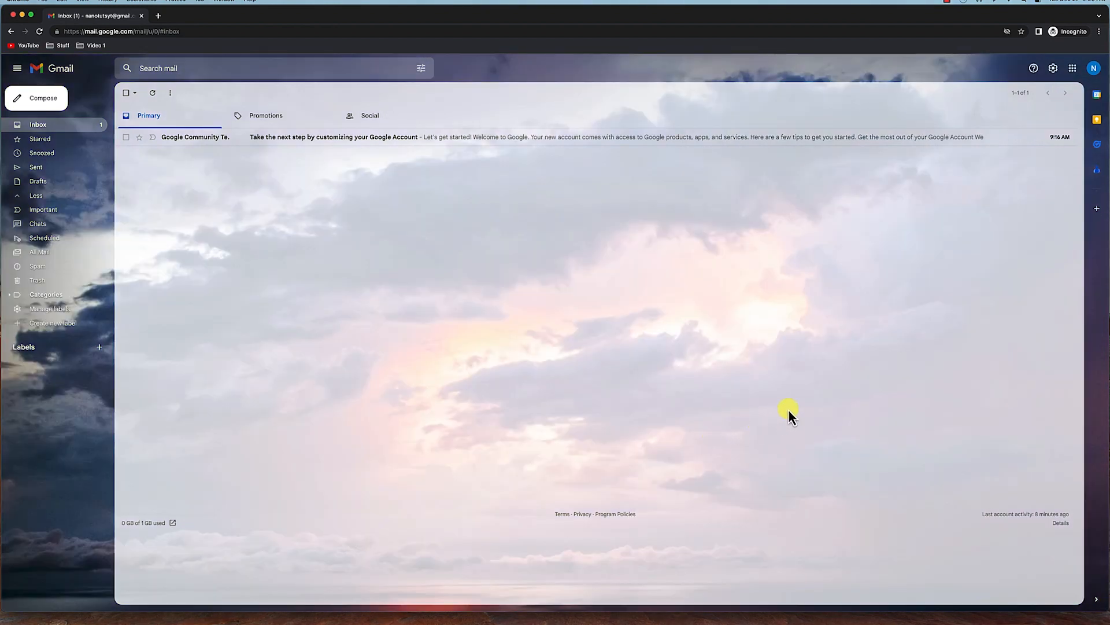
Review the inbox type and reading pane options in quick settings.
left_click(1051, 68)
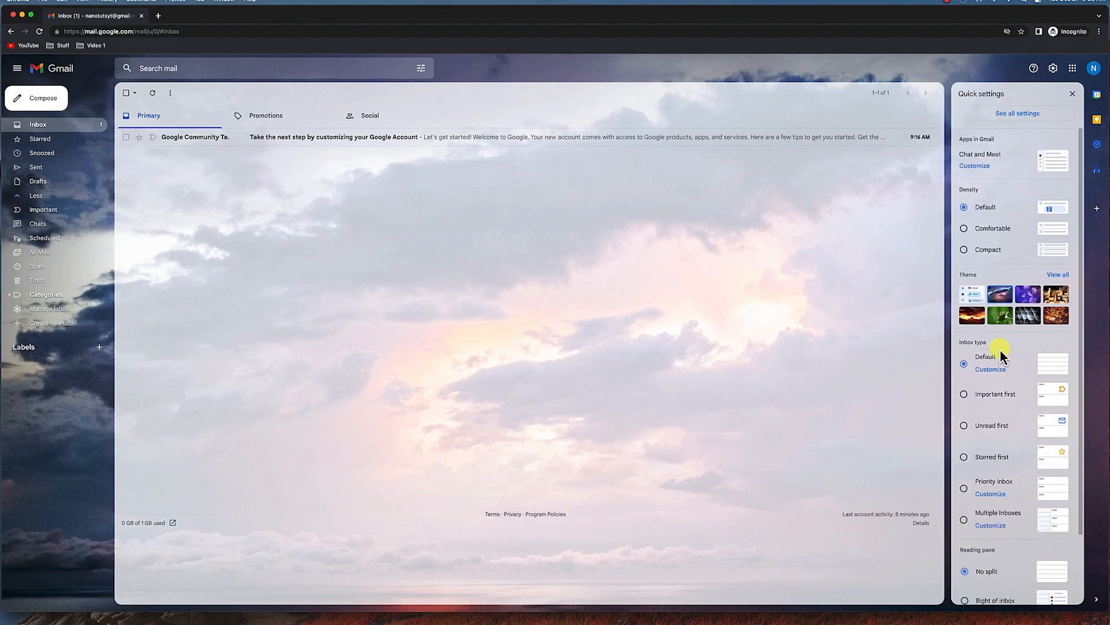
scroll(1002, 352, "down", 3)
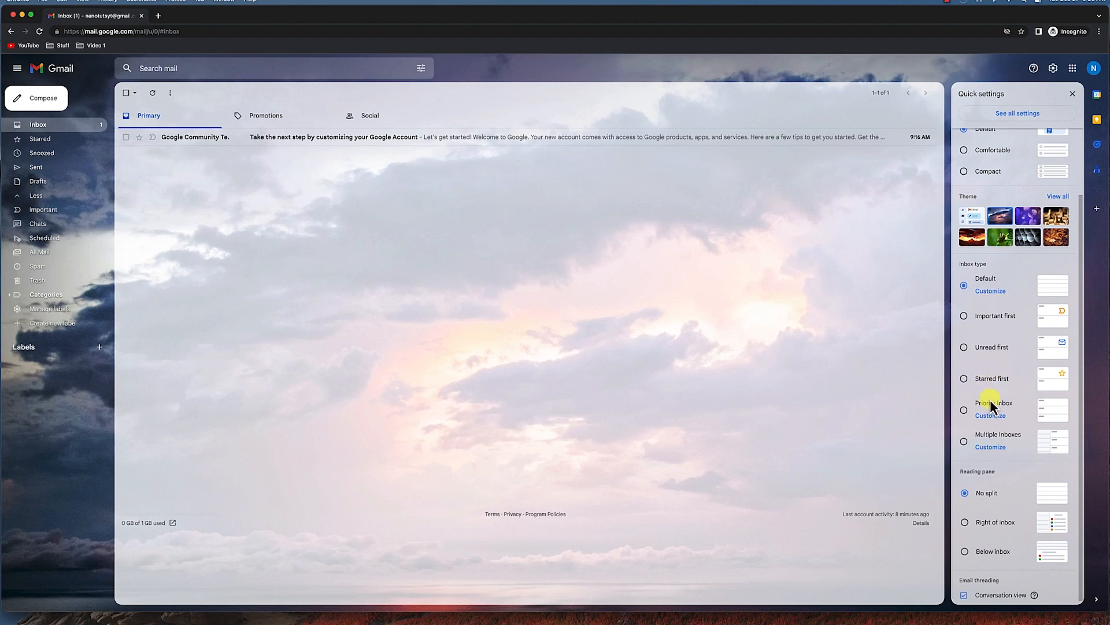
scroll(990, 400, "down", 1)
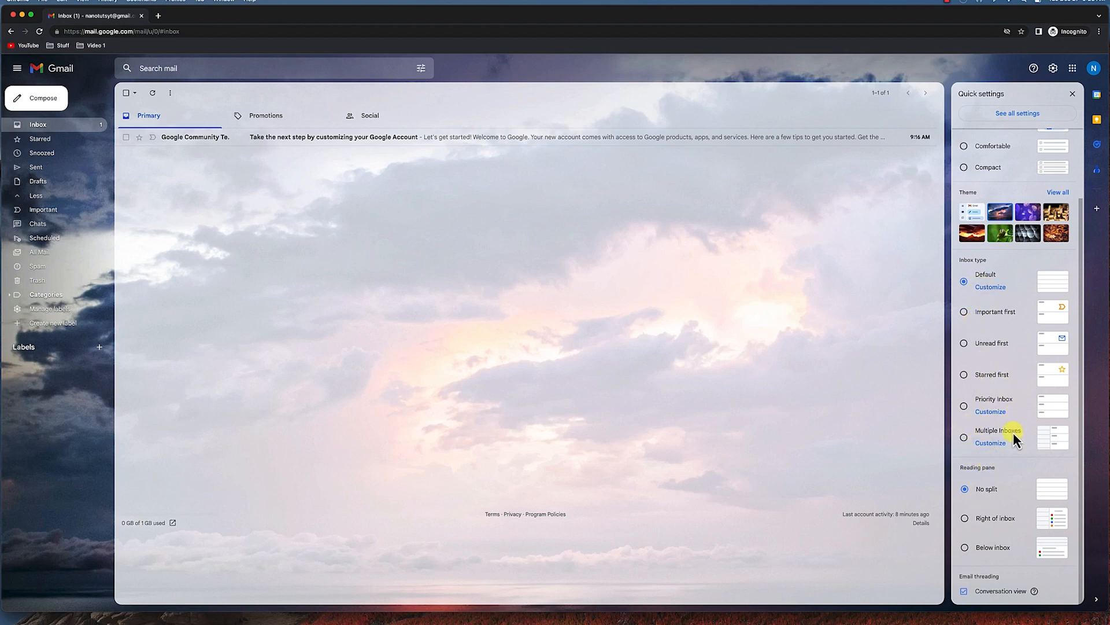
scroll(1014, 445, "up", 3)
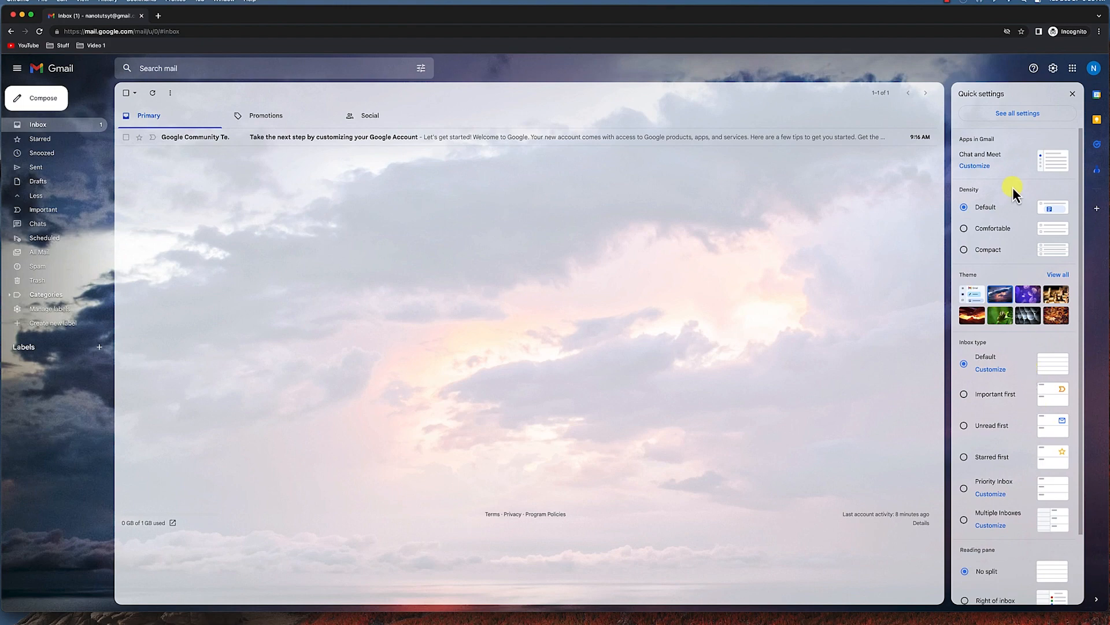
Open all settings and turn off both Nudges options for replying and following up.
left_click(1013, 116)
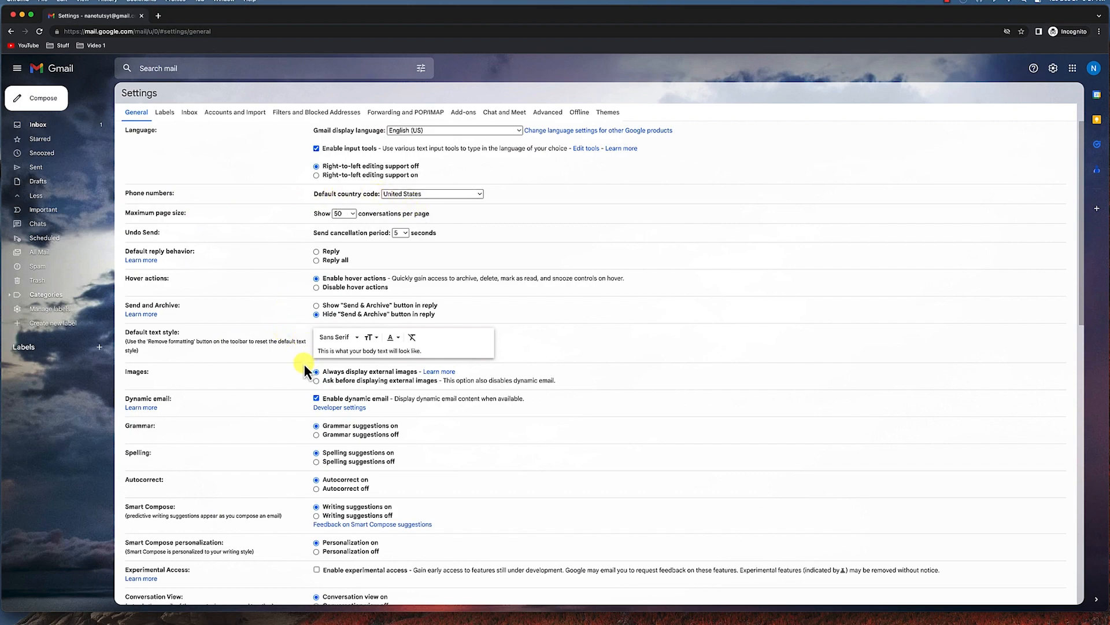
scroll(284, 363, "down", 3)
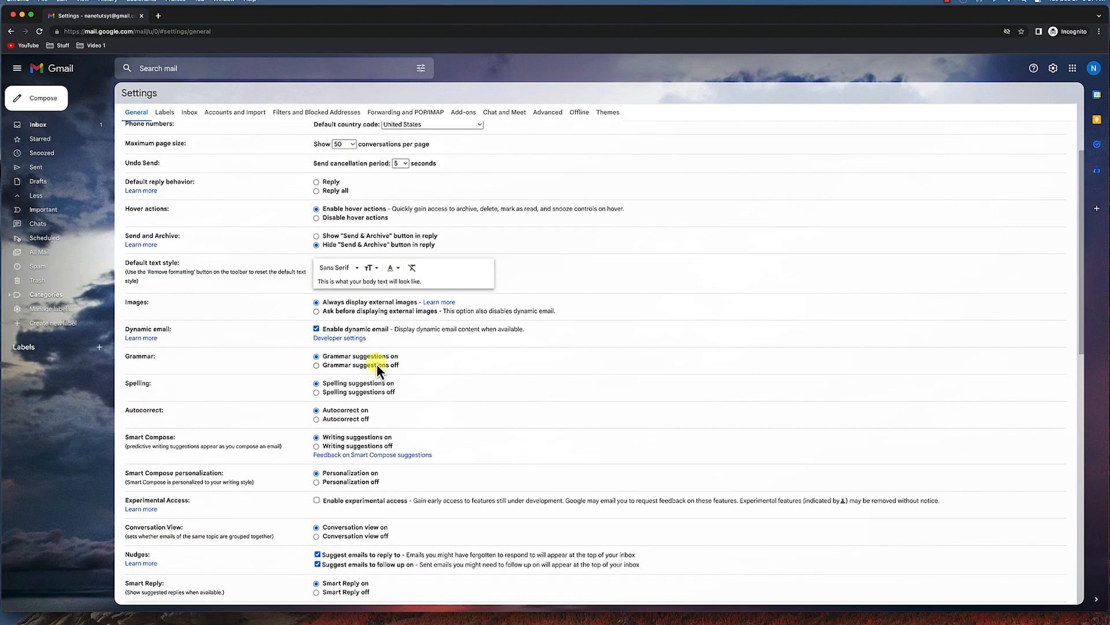
scroll(467, 381, "down", 3)
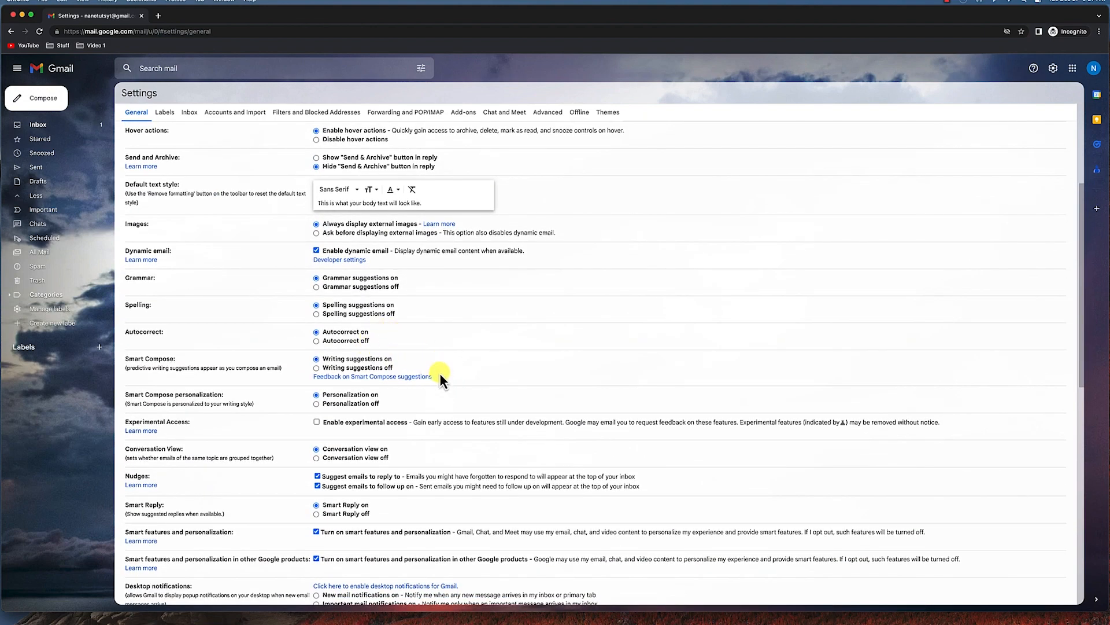
scroll(440, 373, "down", 3)
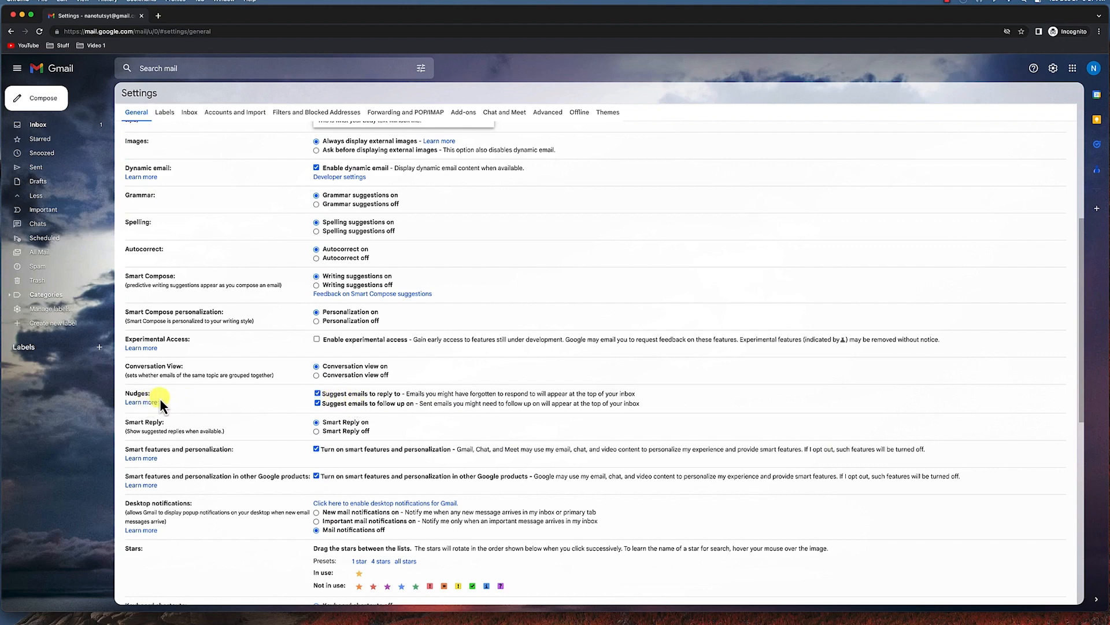
left_click(317, 394)
left_click(318, 403)
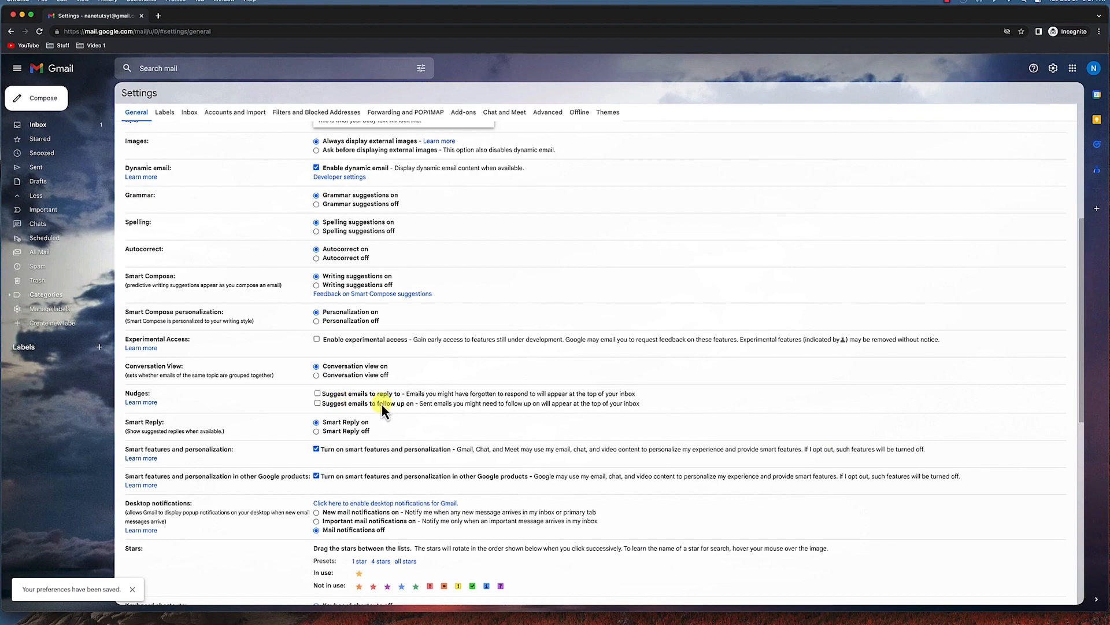
Scroll through the rest of the General settings to review the available options.
scroll(383, 404, "down", 3)
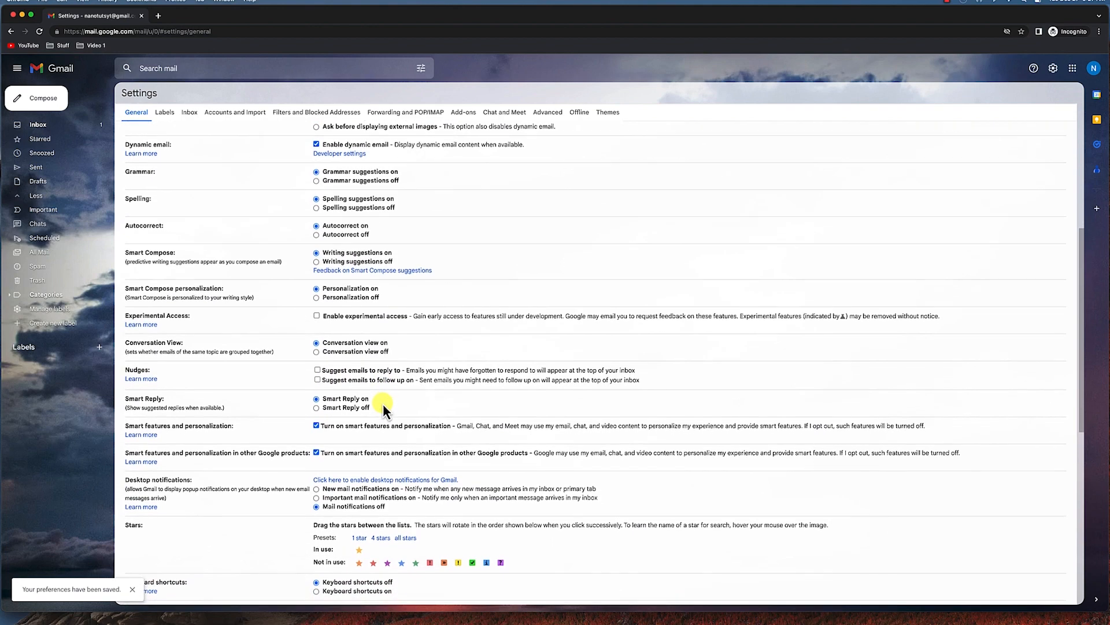
scroll(383, 404, "down", 1)
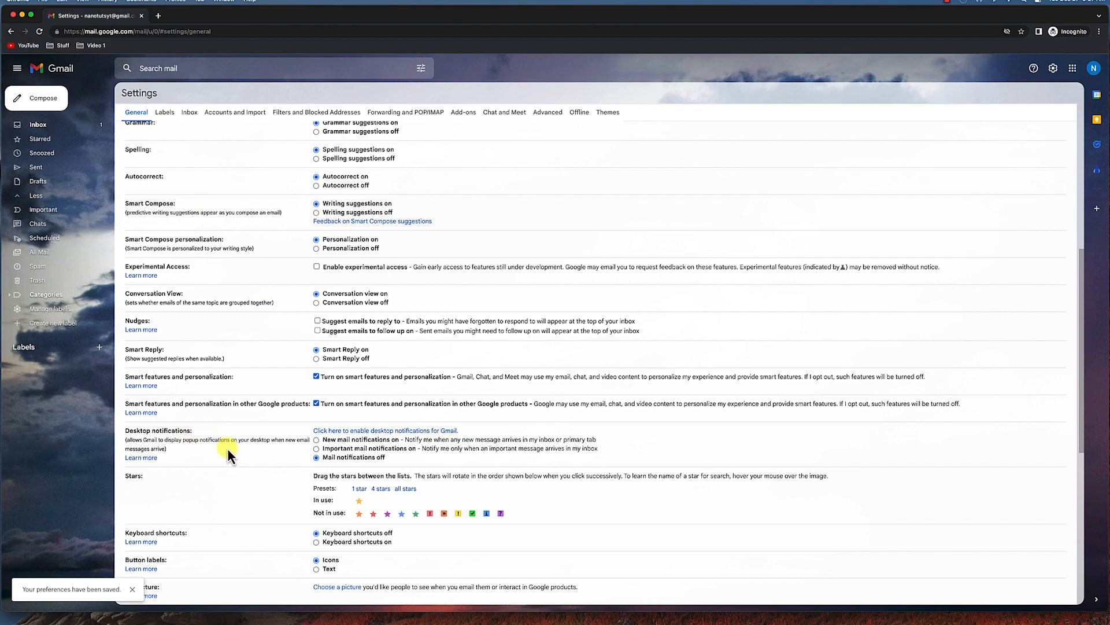
scroll(237, 444, "down", 2)
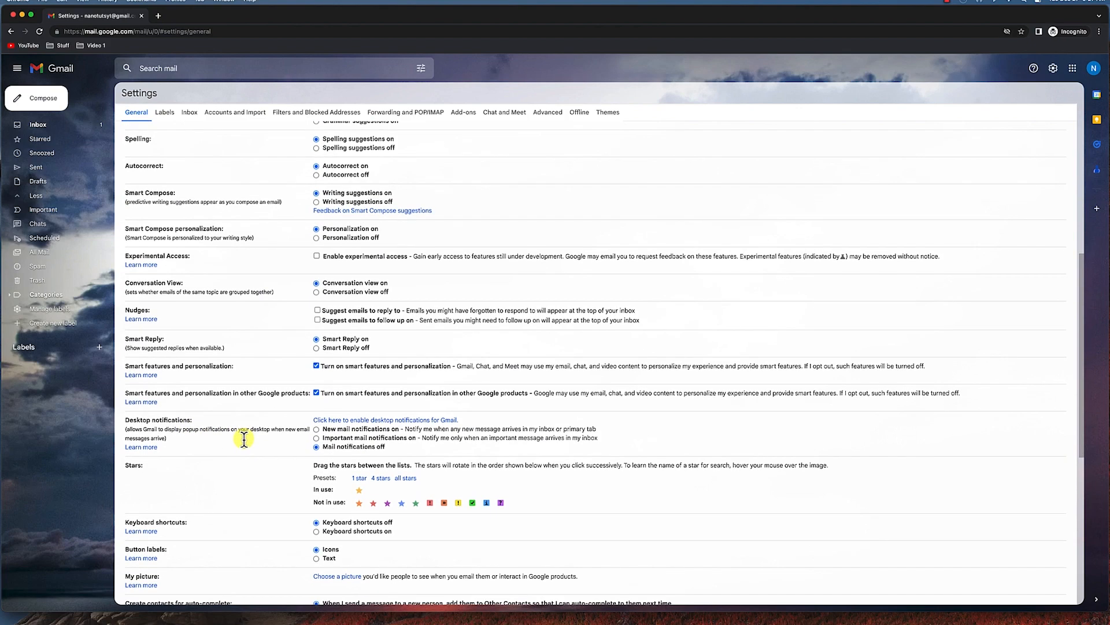
scroll(244, 439, "down", 2)
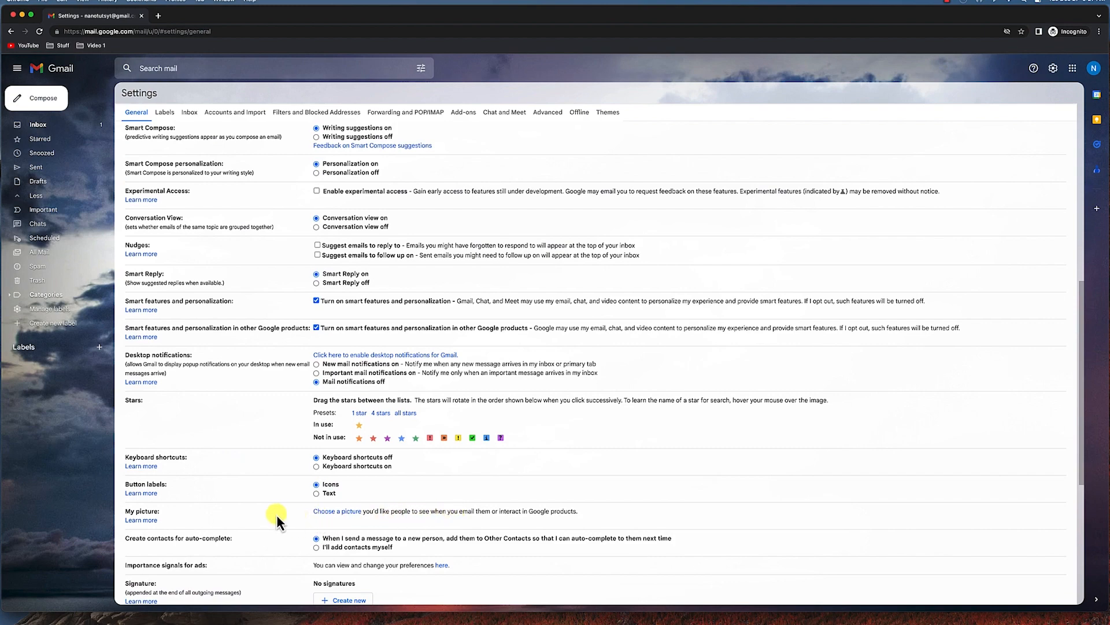
scroll(425, 509, "down", 3)
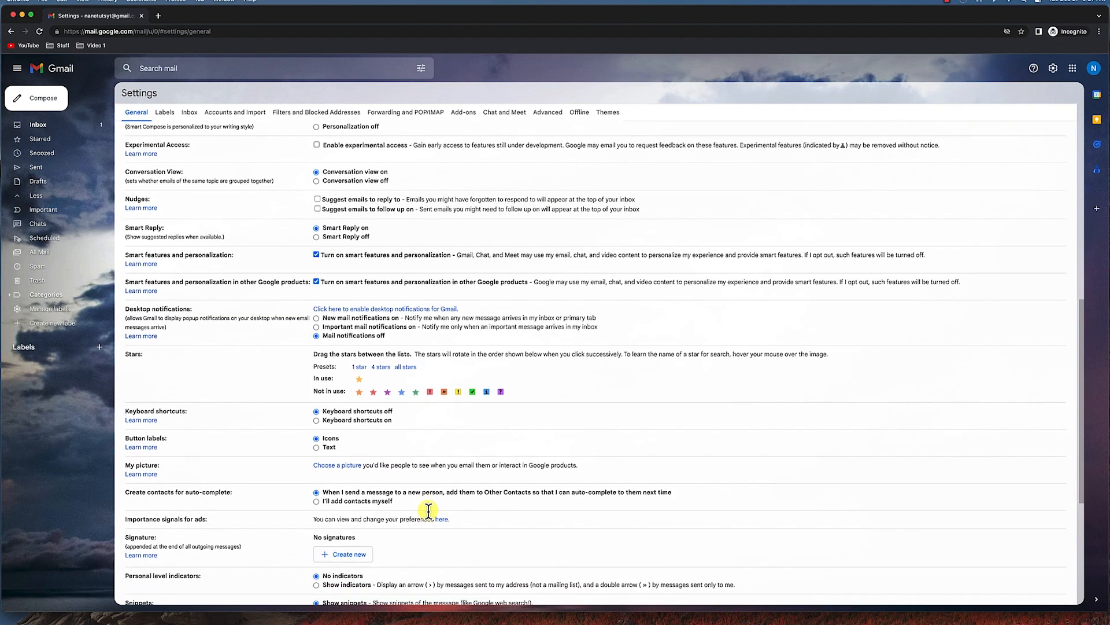
scroll(440, 526, "down", 2)
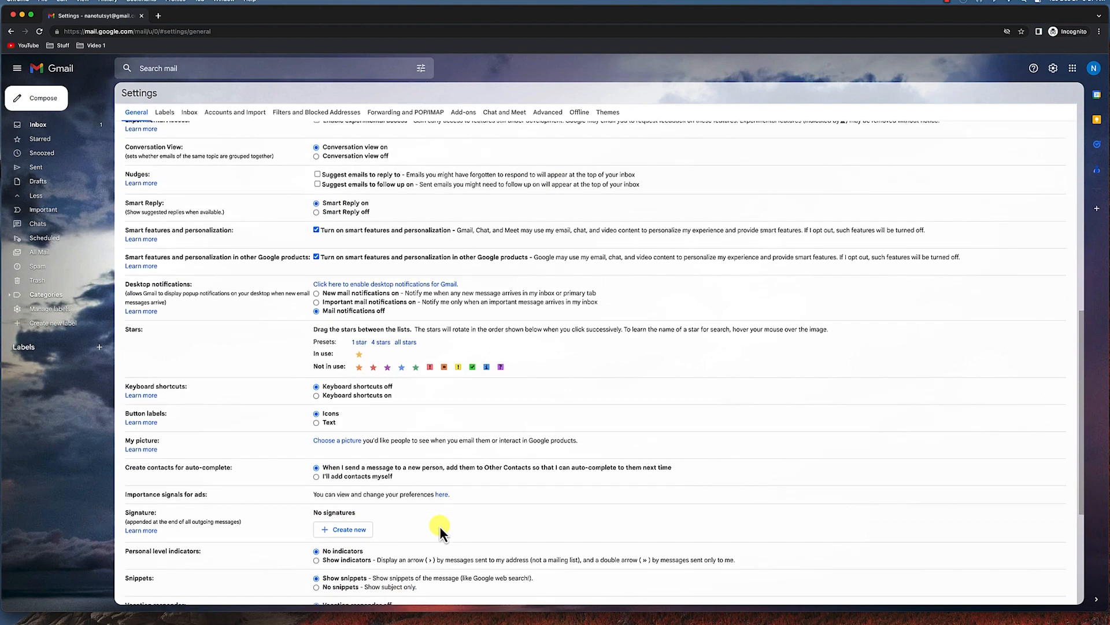
scroll(439, 516, "down", 5)
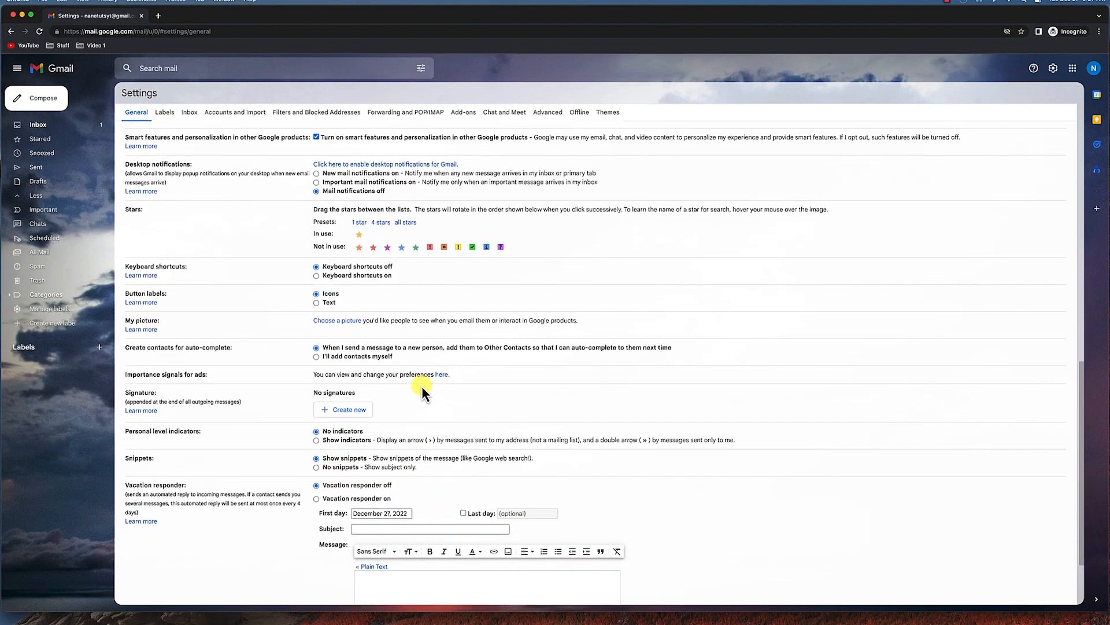
scroll(421, 386, "down", 4)
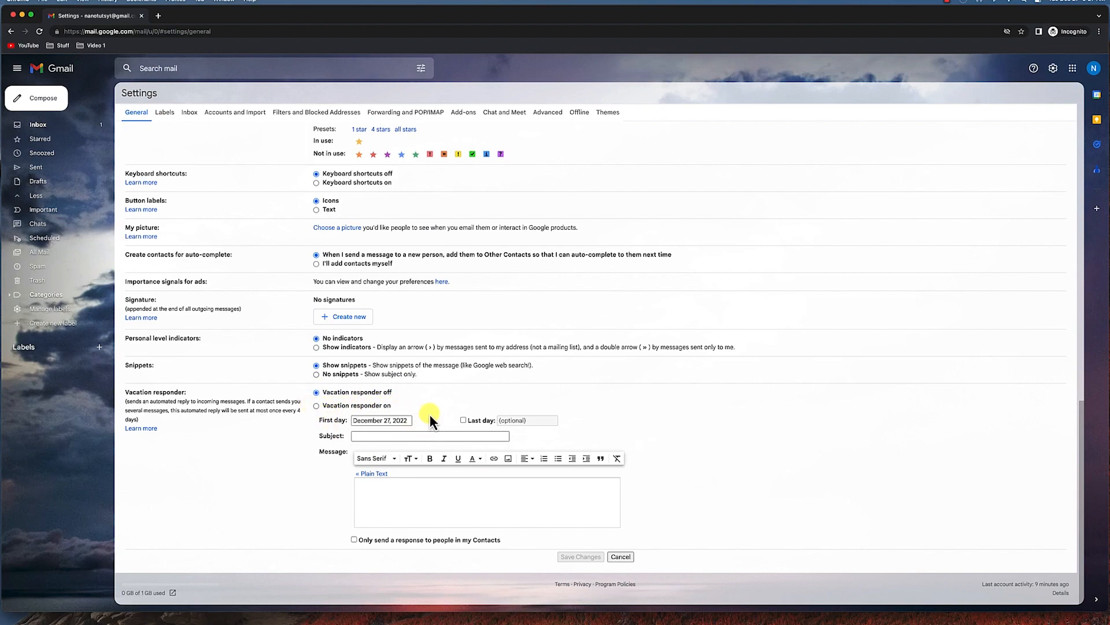
scroll(411, 410, "up", 15)
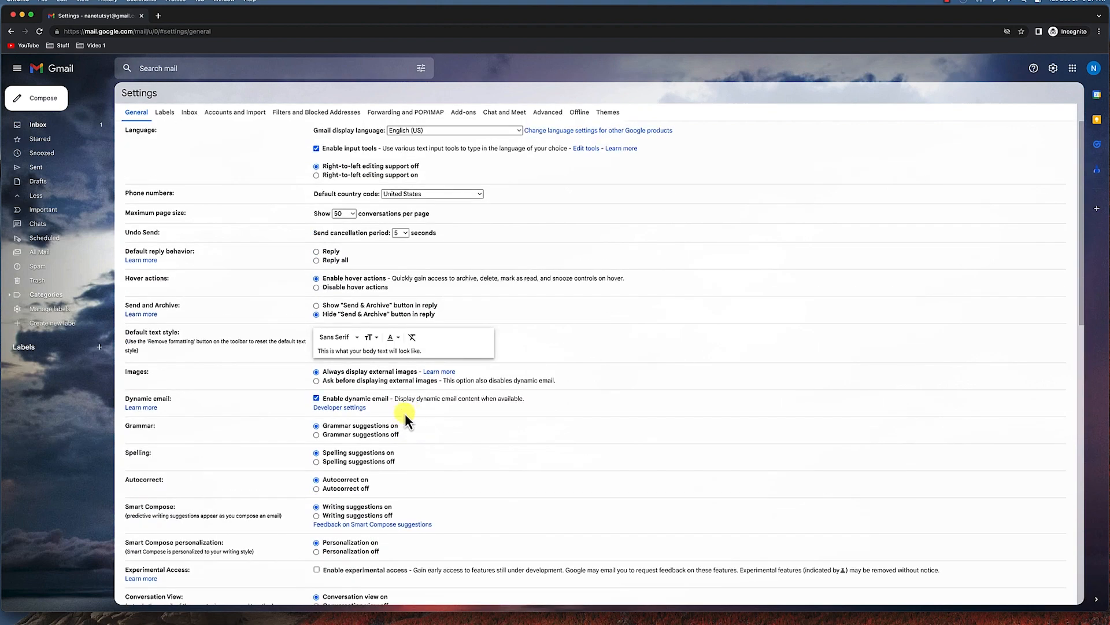
scroll(293, 432, "down", 9)
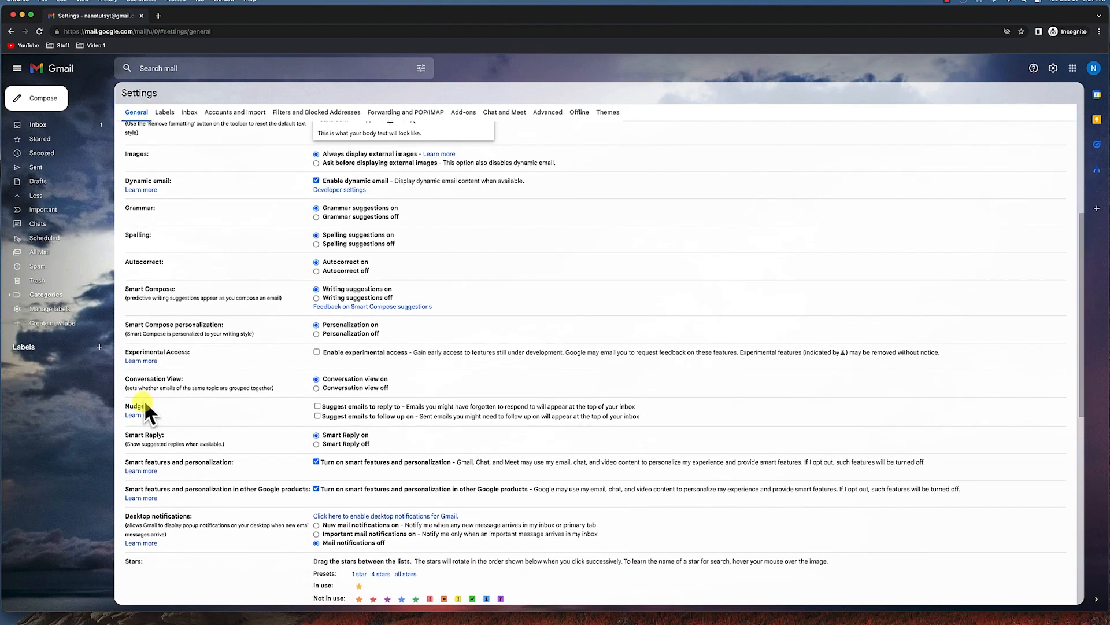
scroll(301, 393, "up", 3)
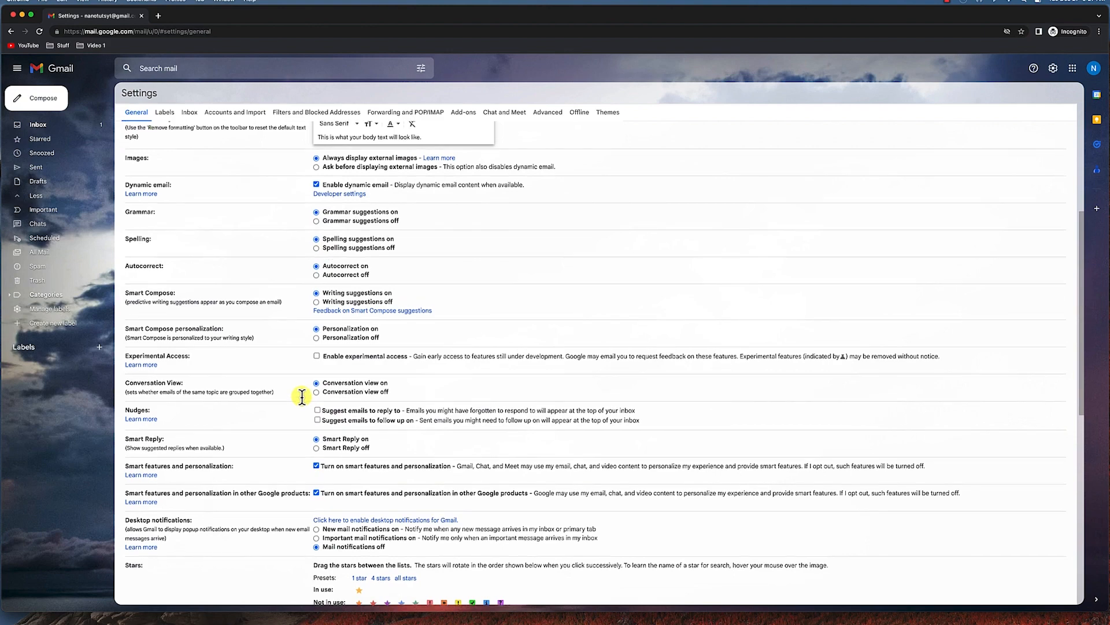
scroll(301, 396, "up", 7)
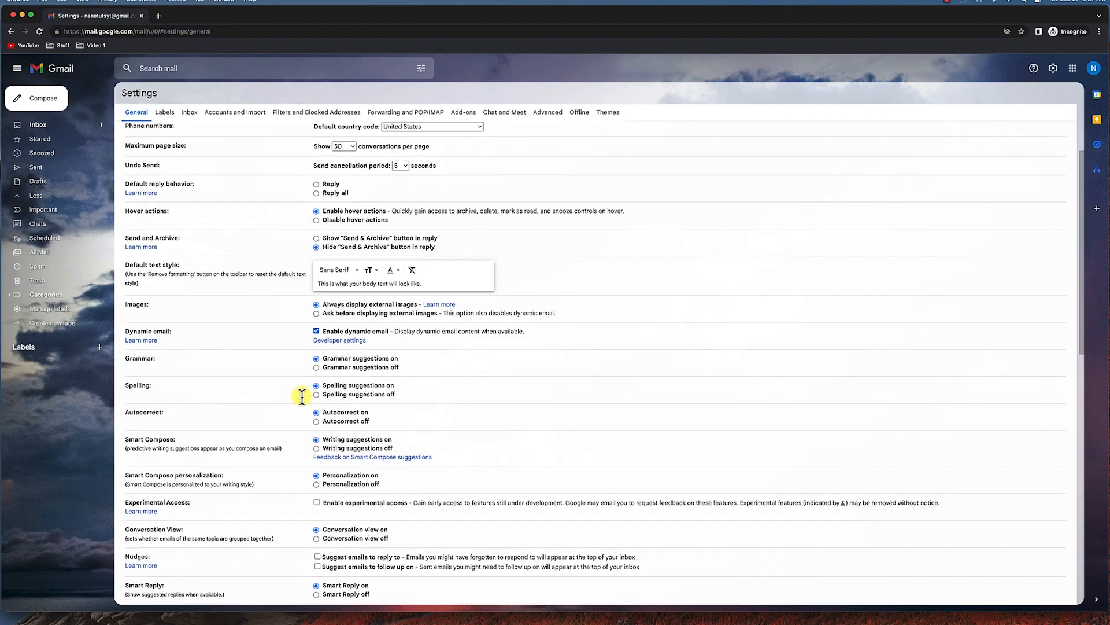
scroll(302, 397, "down", 1)
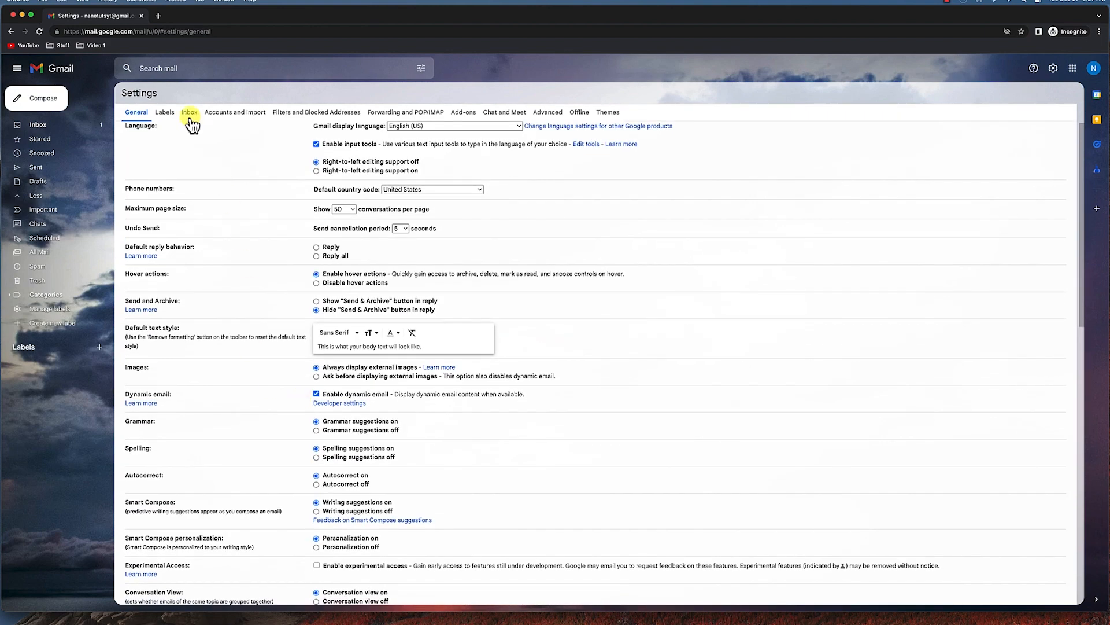
Hide the Snoozed and Starred system labels from the label list in Labels settings.
left_click(165, 114)
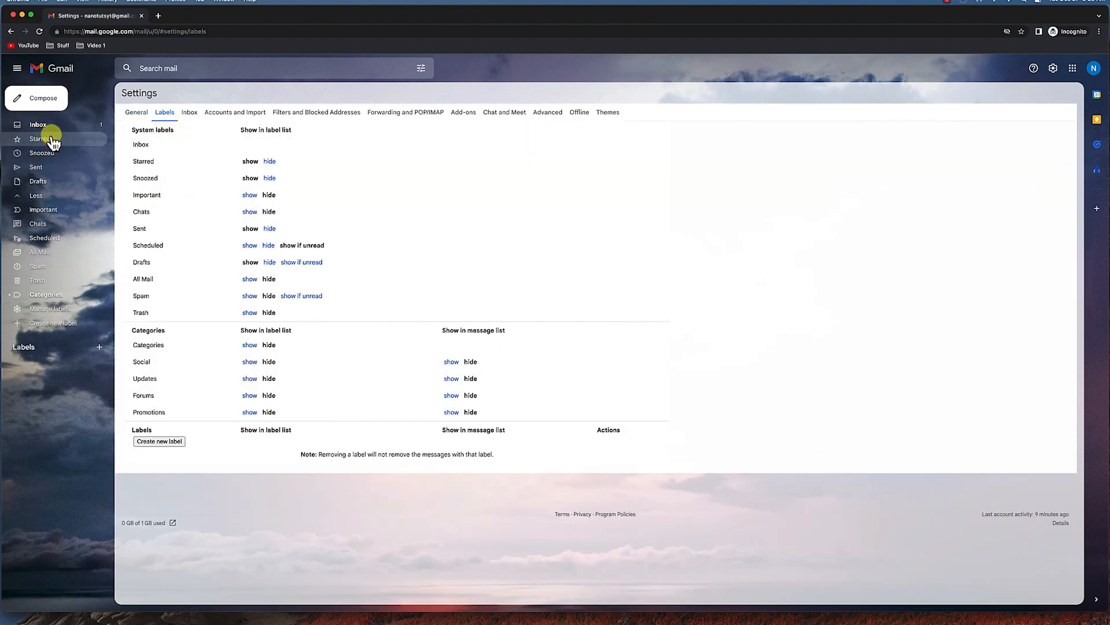
left_click(270, 179)
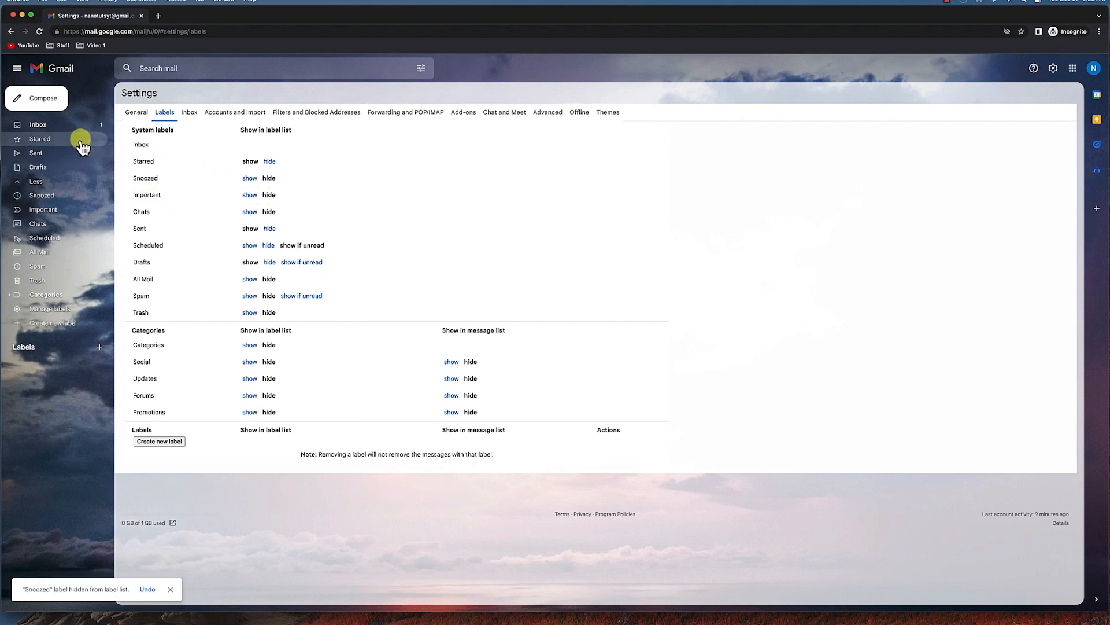
left_click(249, 178)
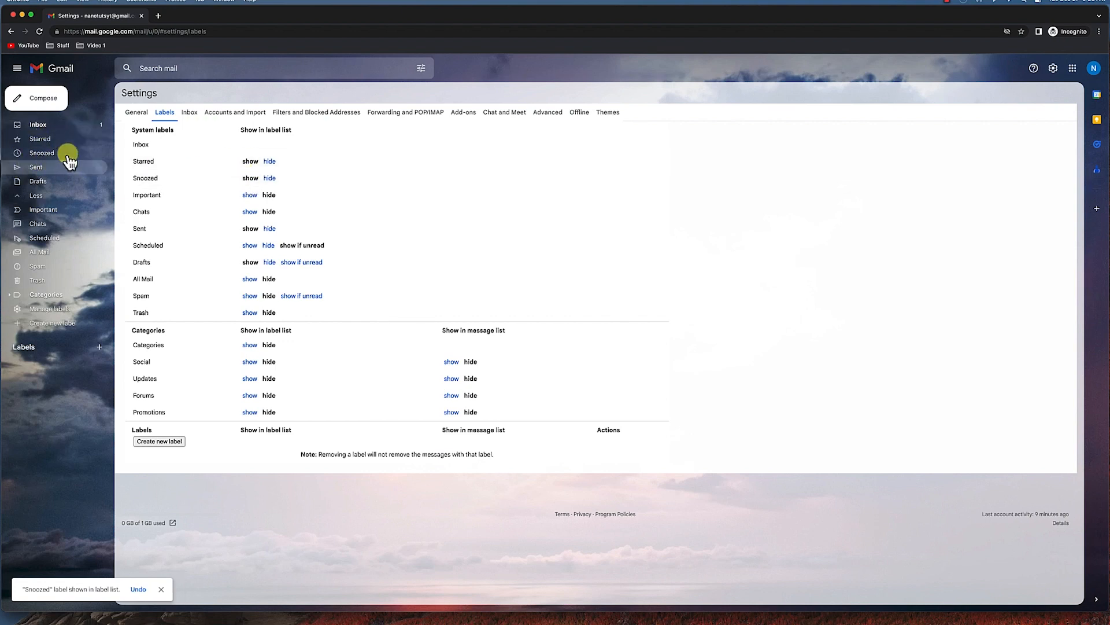
left_click(271, 180)
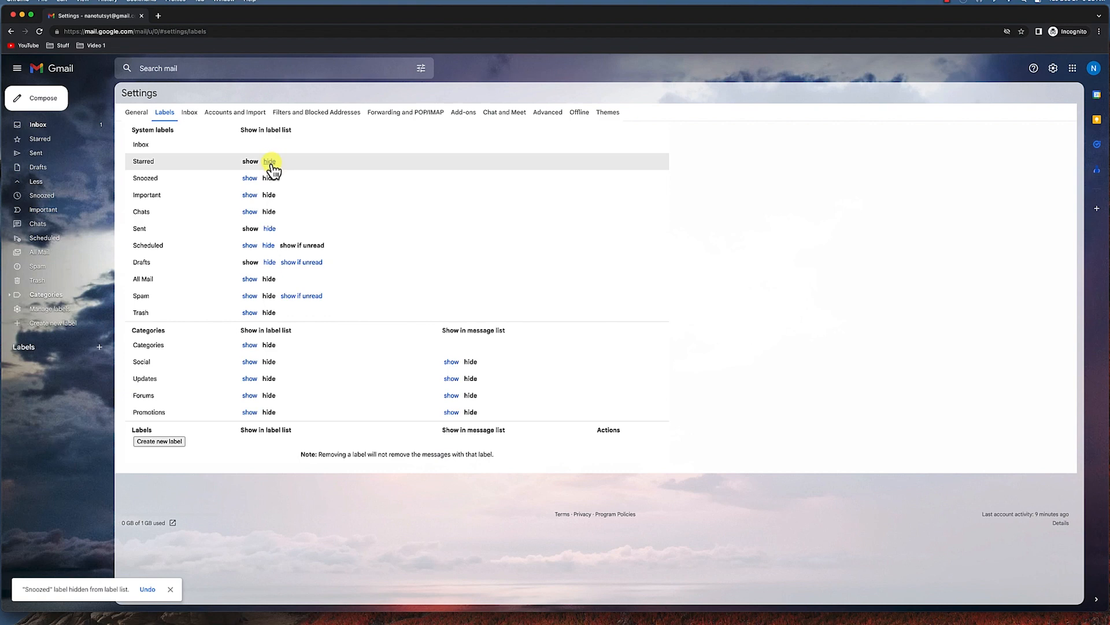
left_click(271, 162)
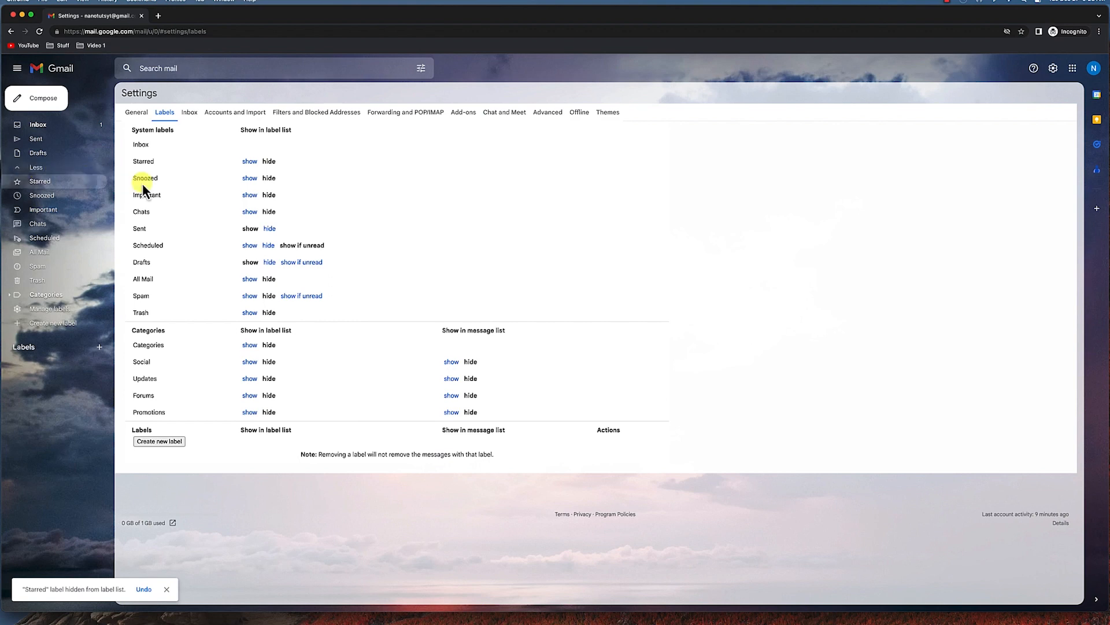
left_click(35, 169)
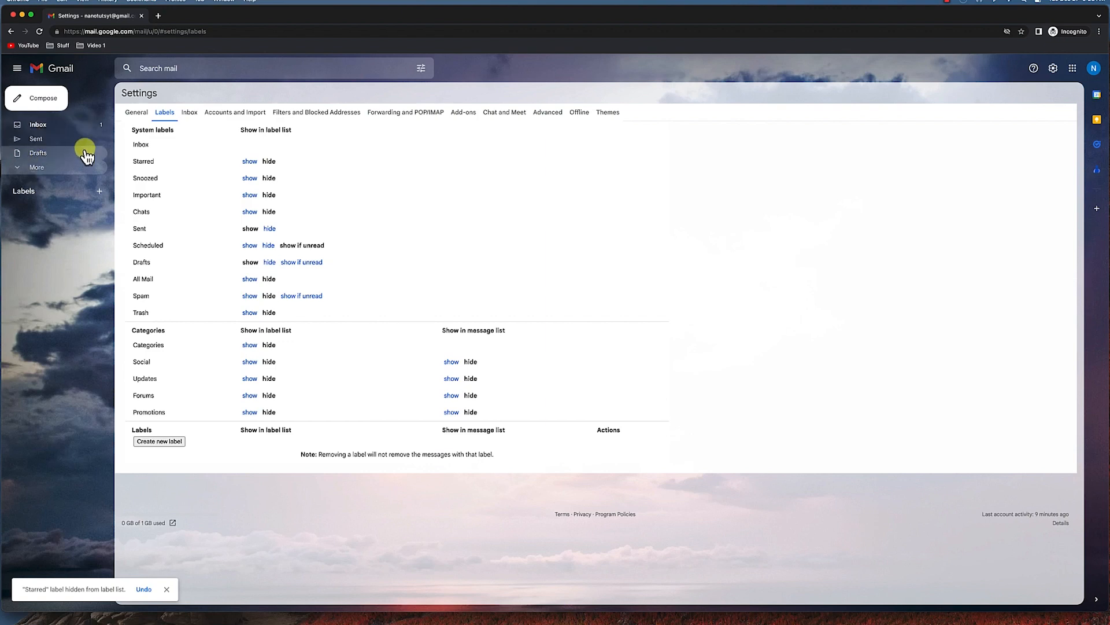
left_click(39, 167)
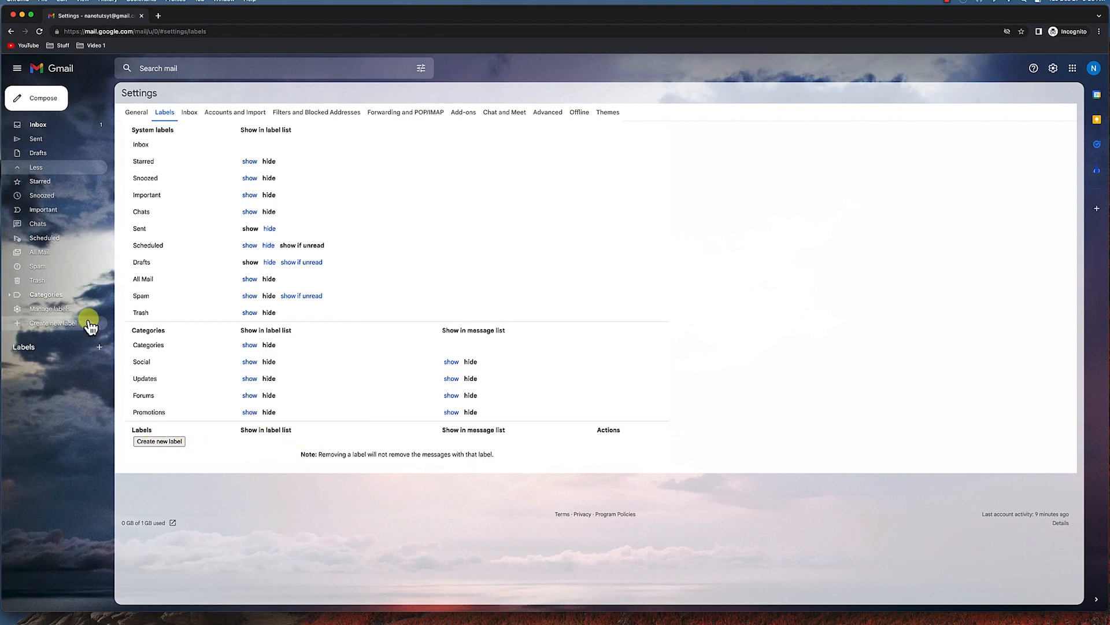
Deselect the Promotions and Social inbox categories in Inbox settings.
left_click(189, 113)
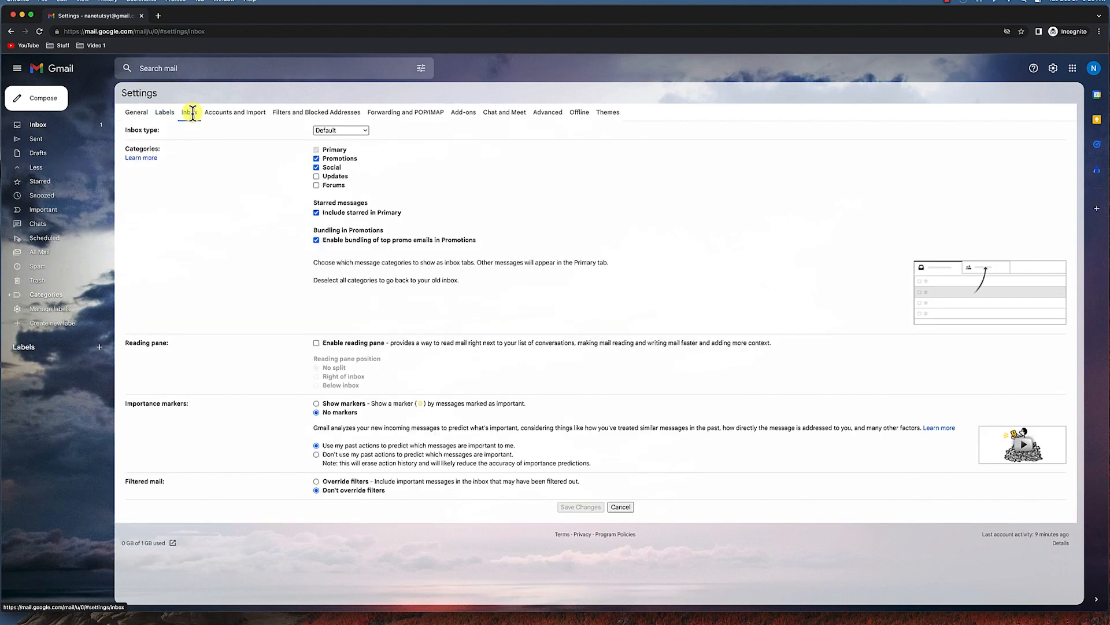
left_click(316, 166)
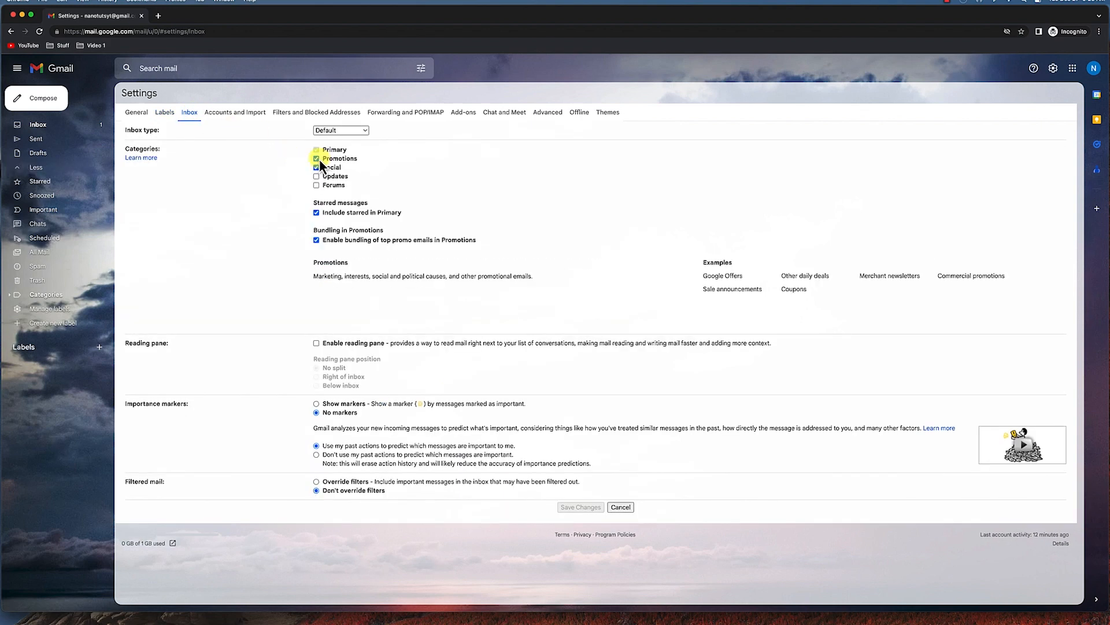
left_click(316, 159)
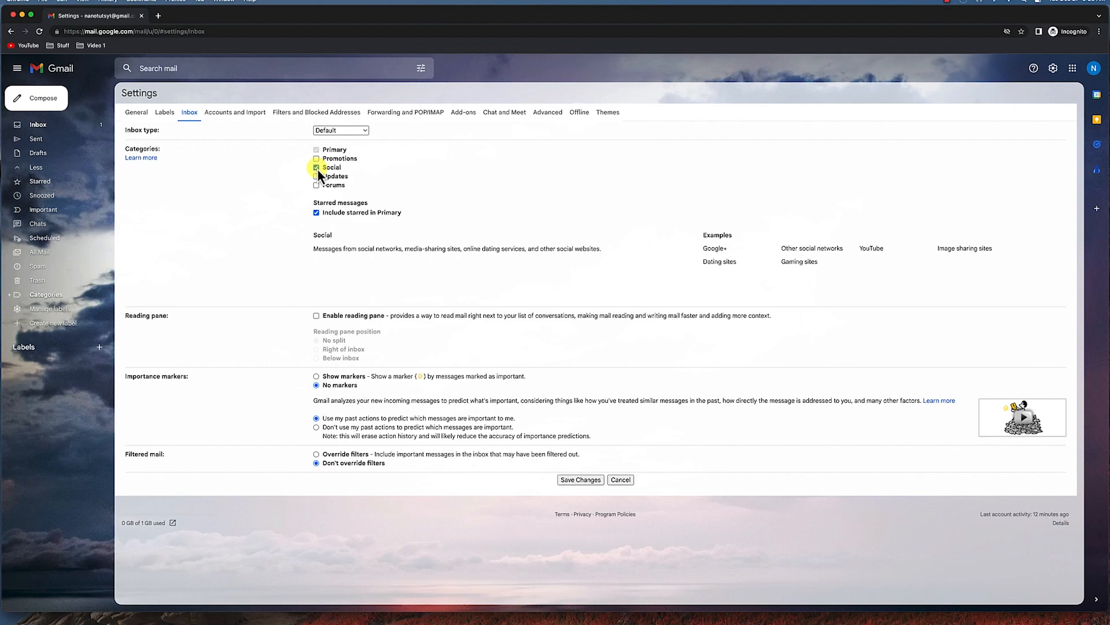
left_click(316, 168)
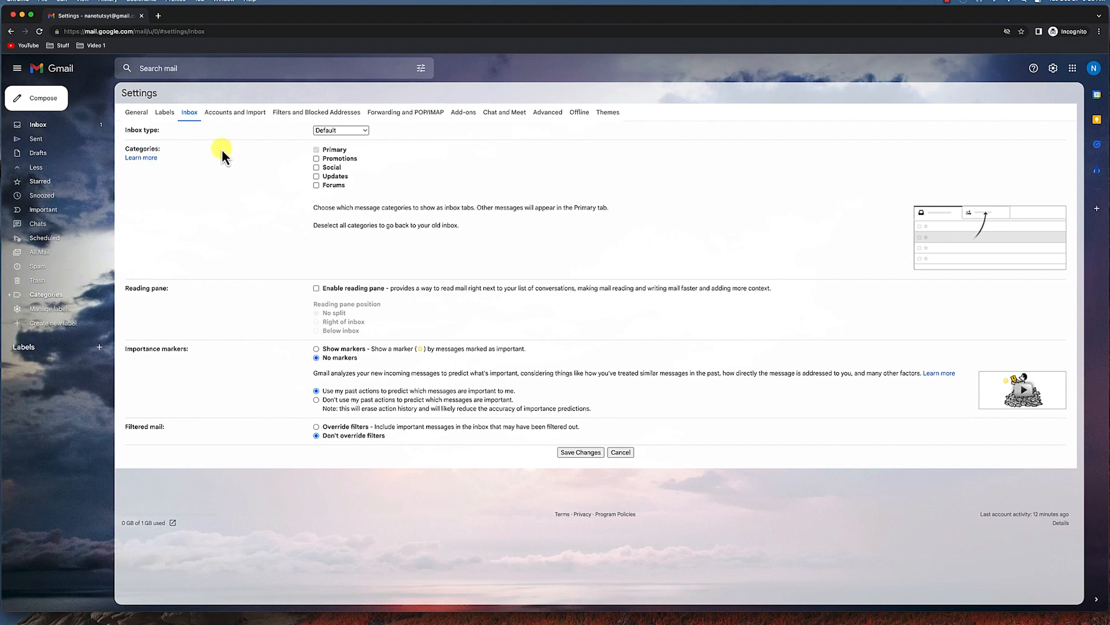
Browse the remaining settings tabs, from Accounts and Import through Themes.
left_click(224, 112)
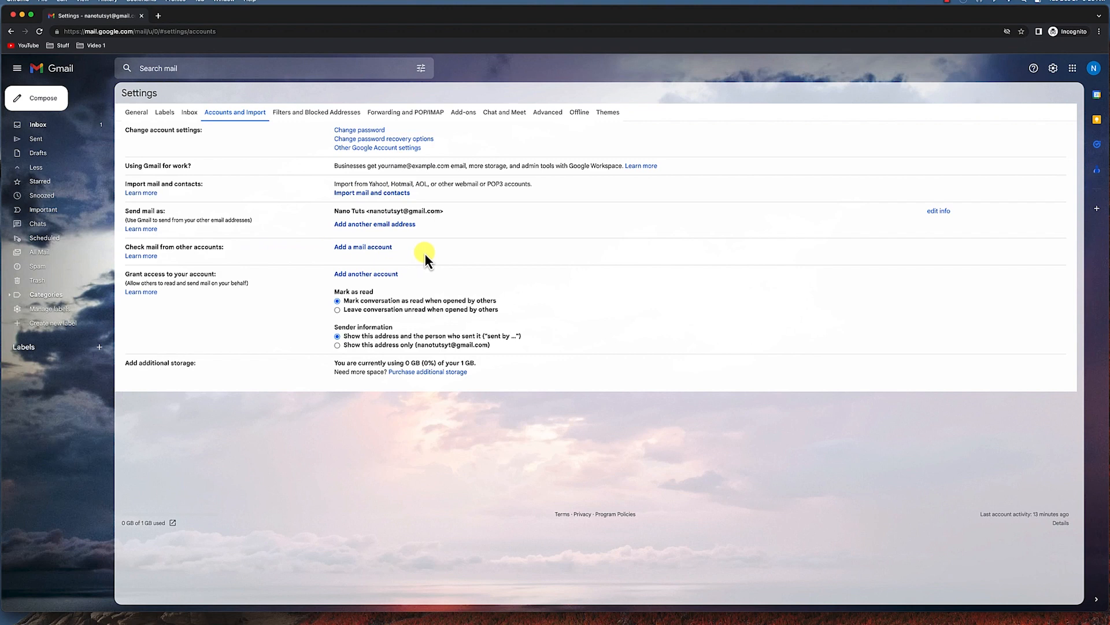
left_click(301, 112)
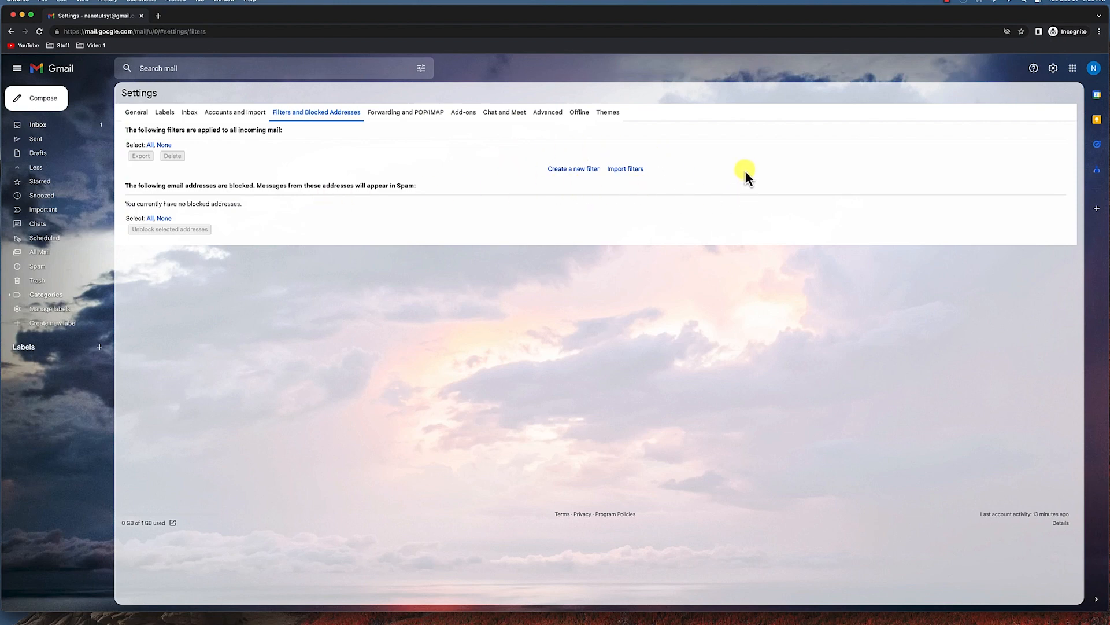
left_click(412, 113)
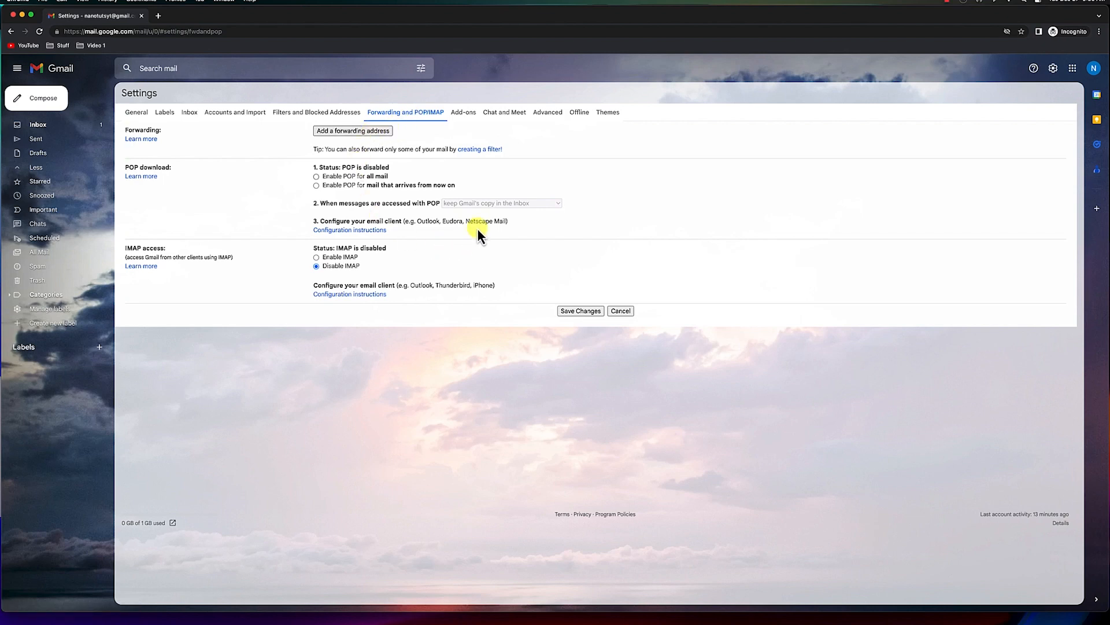
left_click(466, 112)
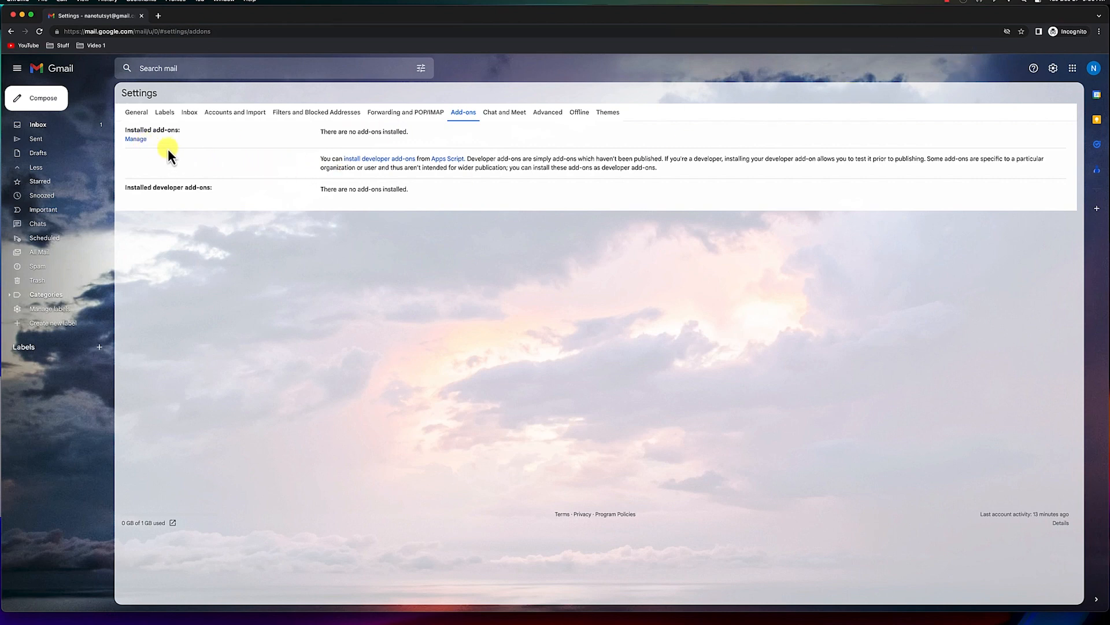
left_click(507, 114)
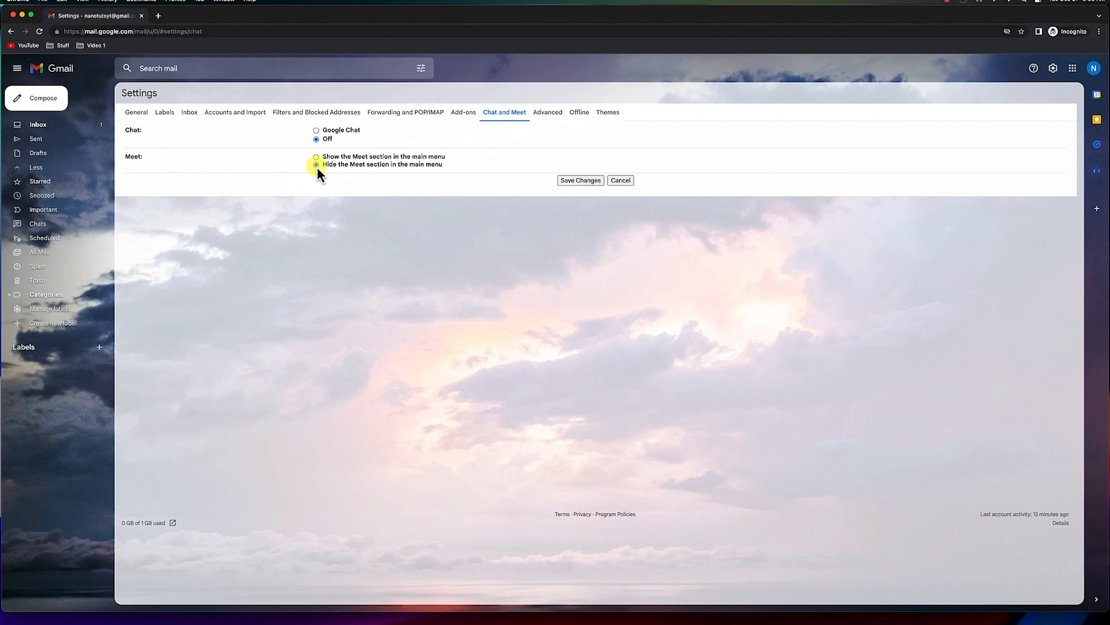
left_click(544, 112)
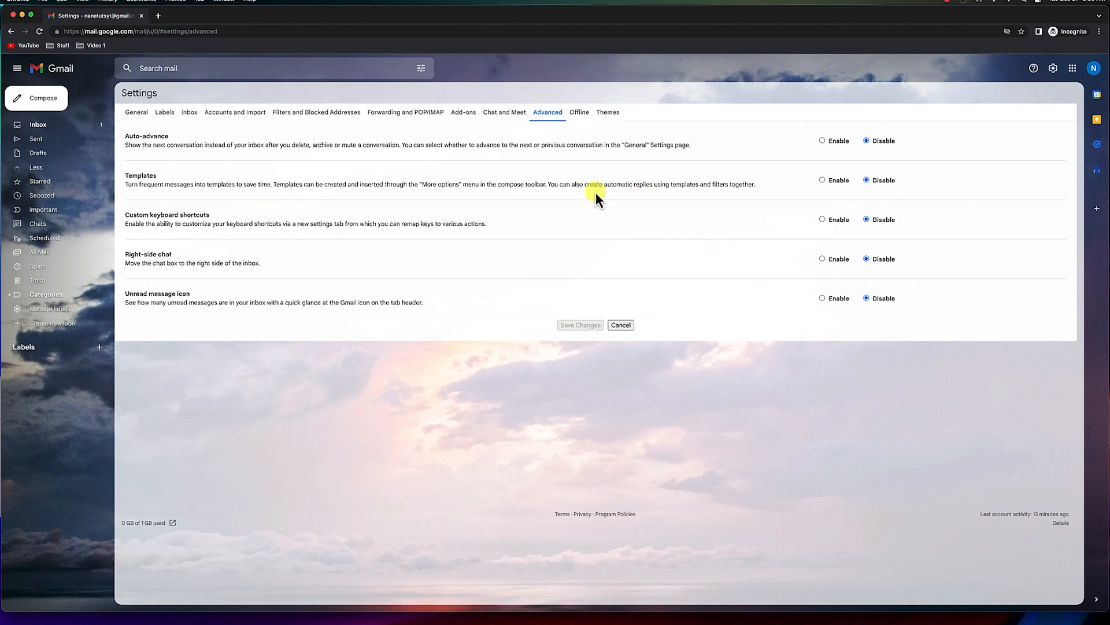
left_click(580, 111)
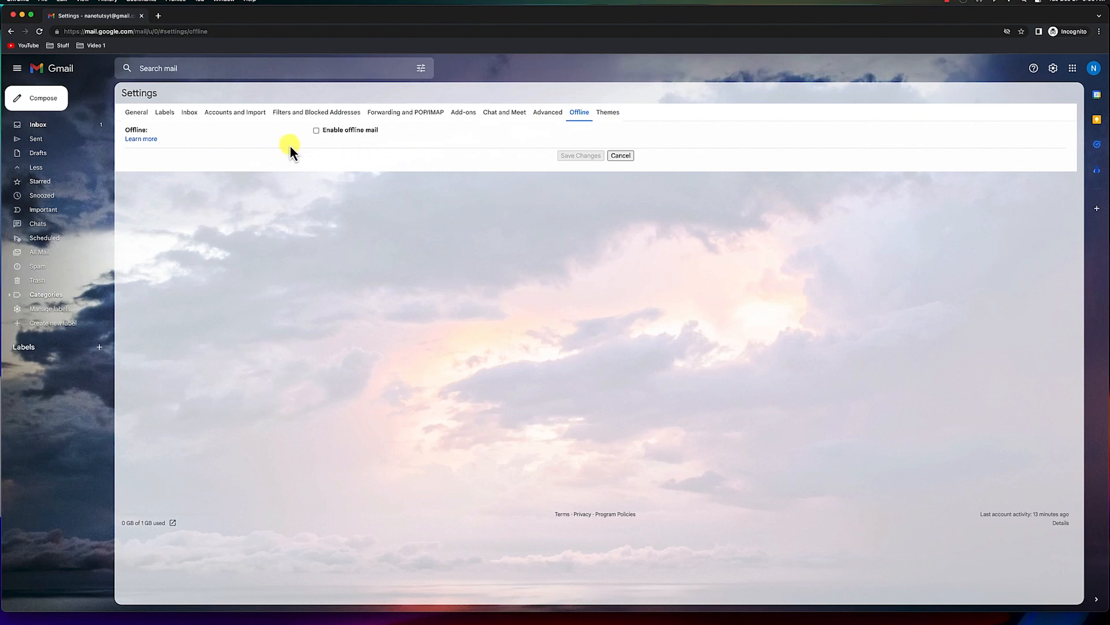
left_click(620, 116)
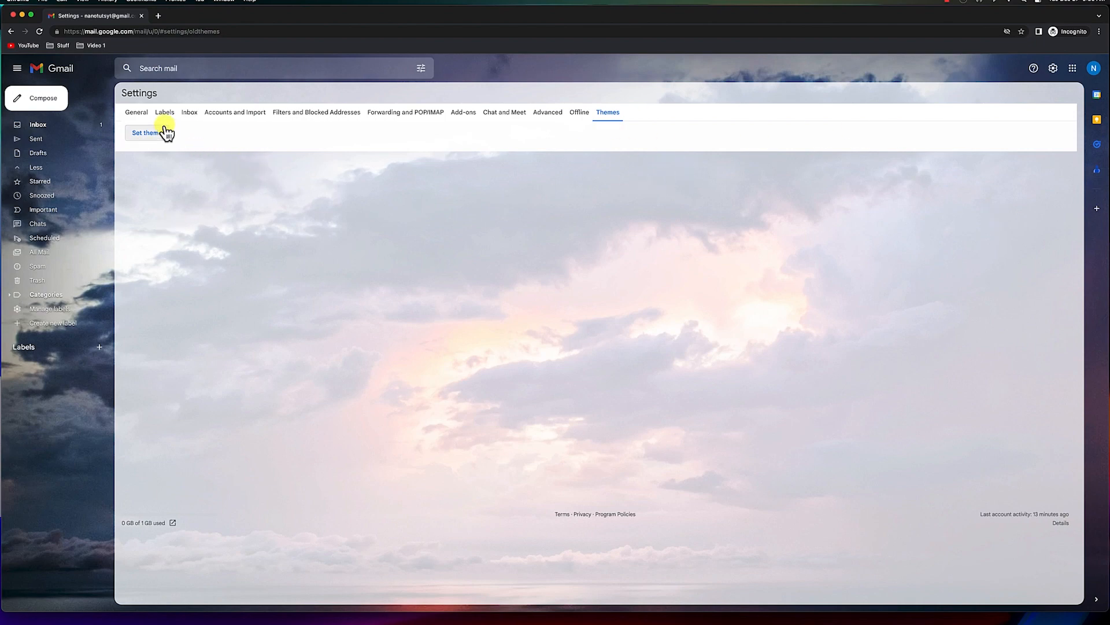
Return to General settings and save the changes.
left_click(142, 112)
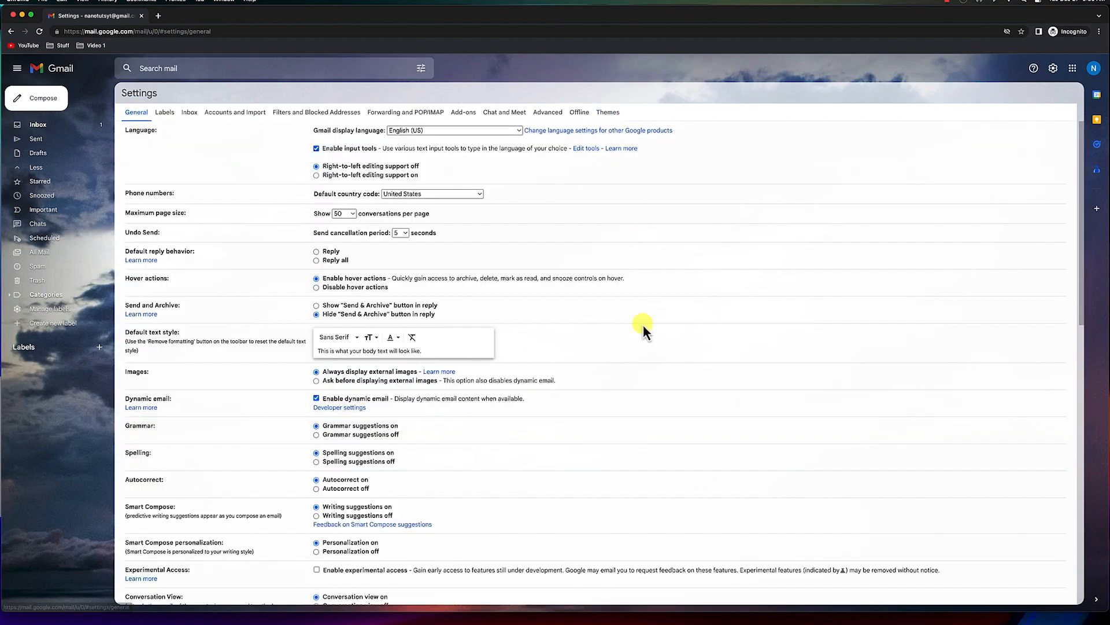
scroll(587, 439, "down", 10)
scroll(584, 435, "down", 5)
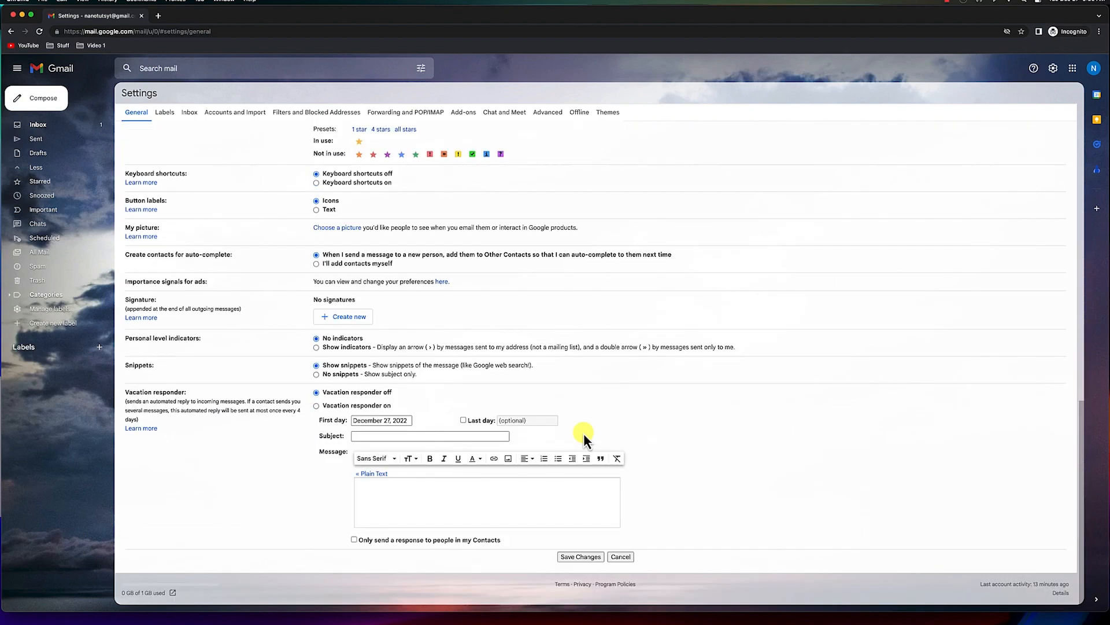
left_click(581, 557)
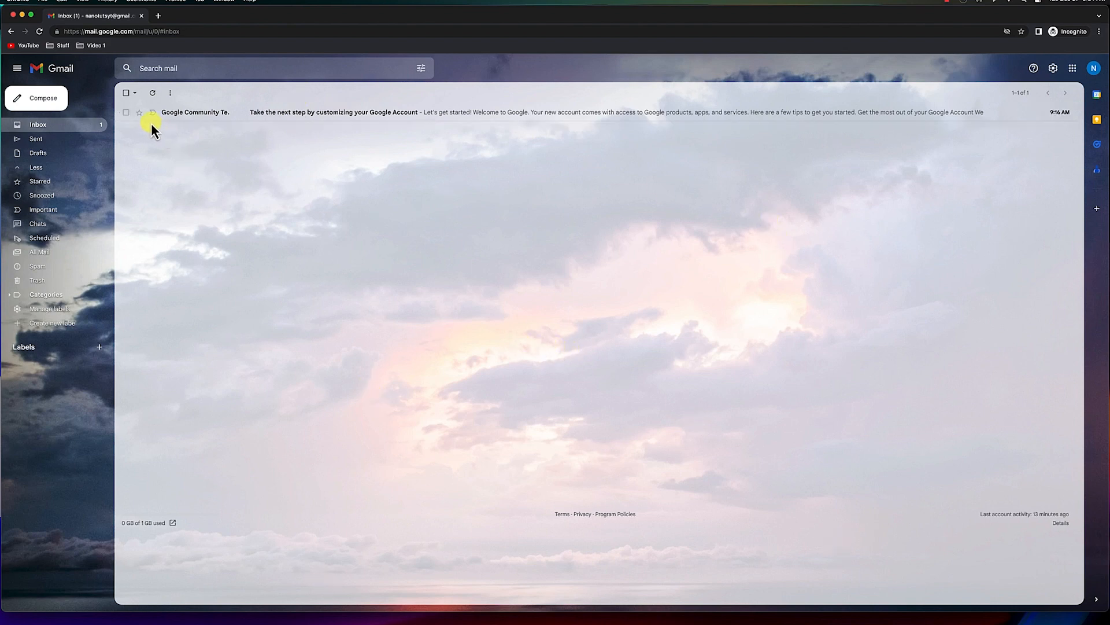
Open the Google Community Team welcome email, scroll through it, and move it to the trash.
left_click(126, 112)
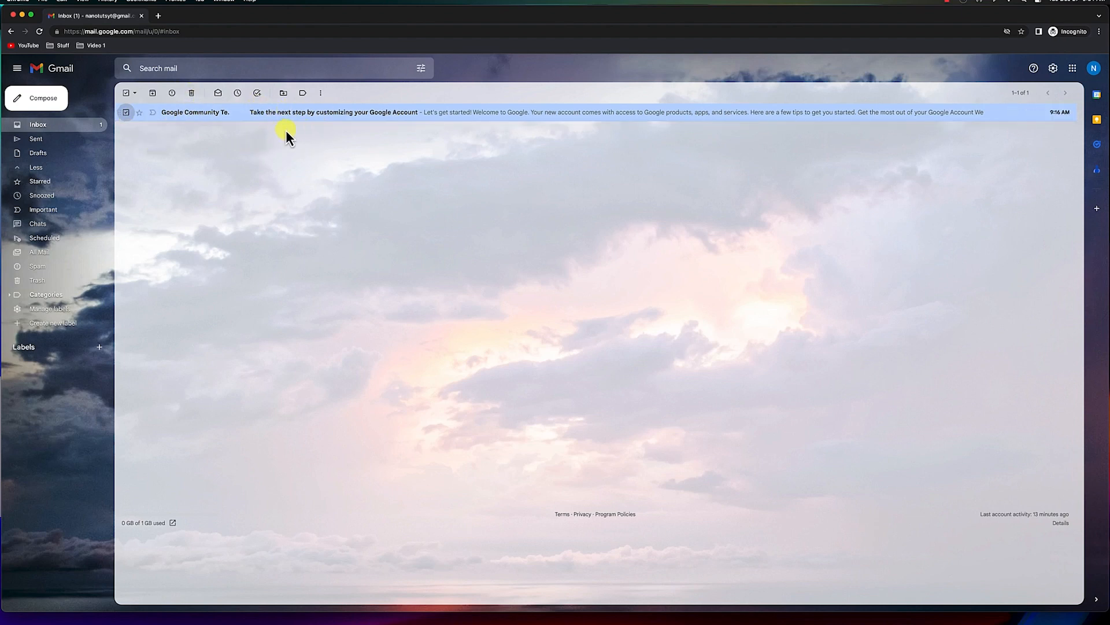
left_click(364, 113)
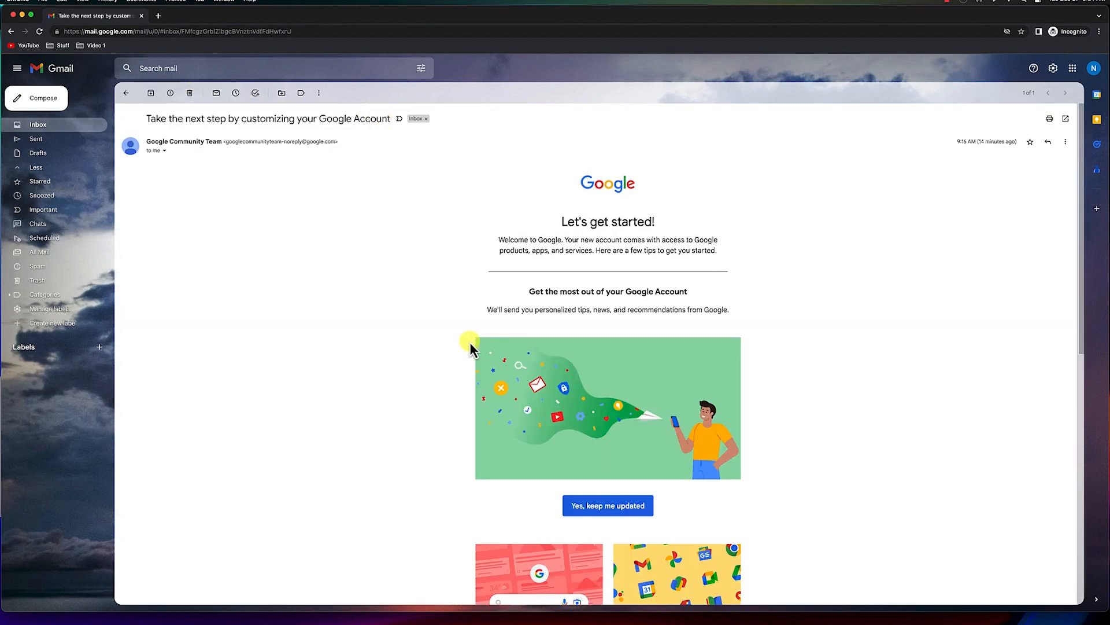
scroll(613, 404, "down", 5)
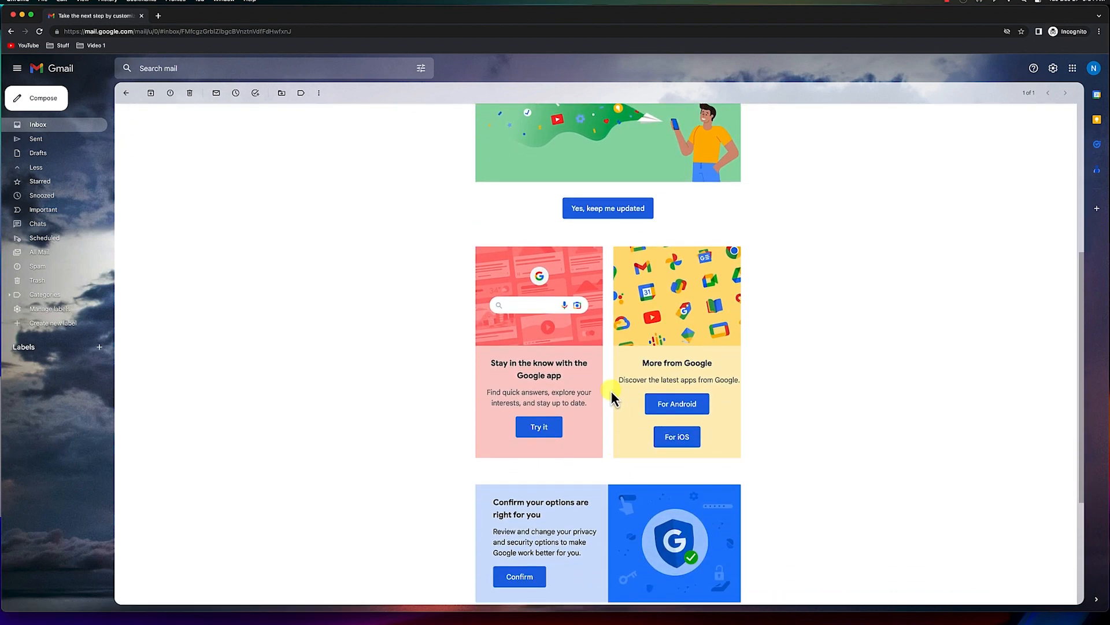
scroll(612, 391, "down", 4)
scroll(615, 439, "up", 9)
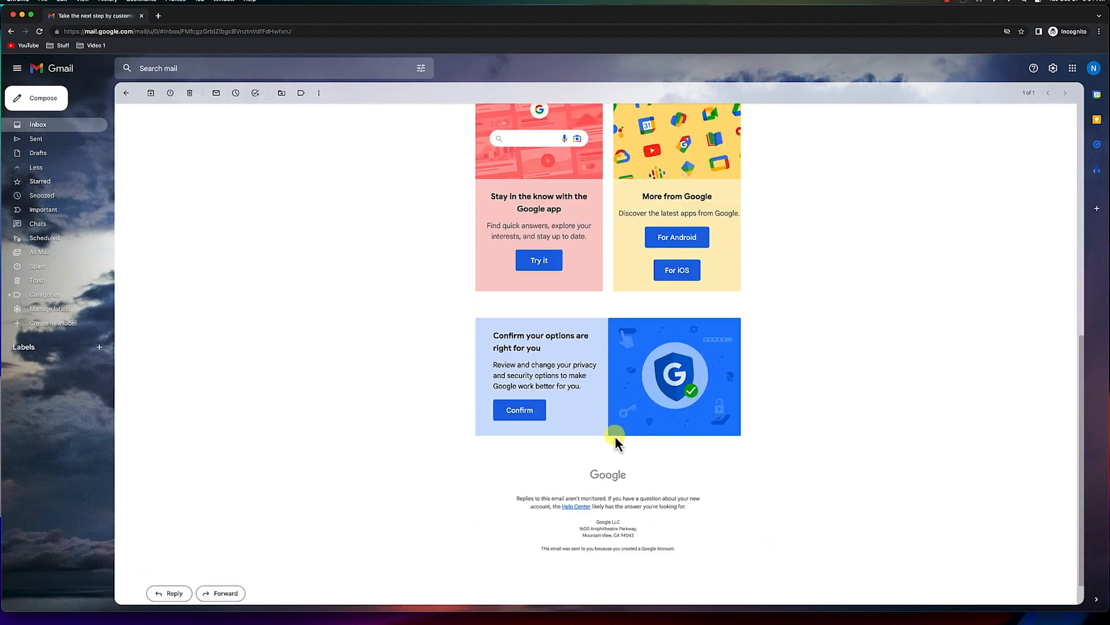
left_click(191, 93)
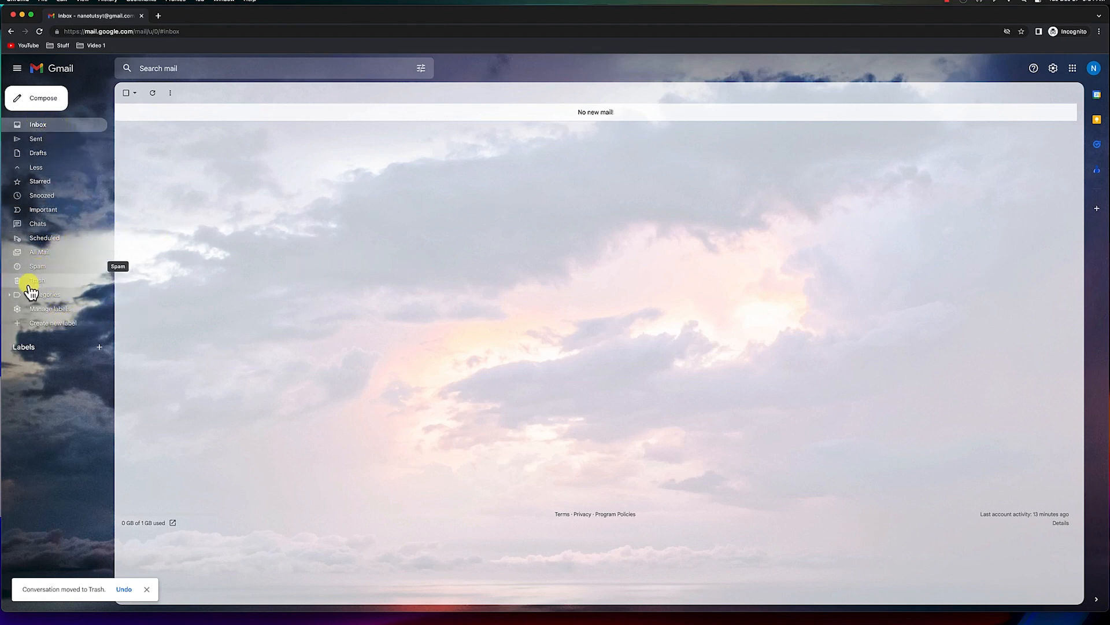
Create a new label named YouTube Requests.
left_click(39, 322)
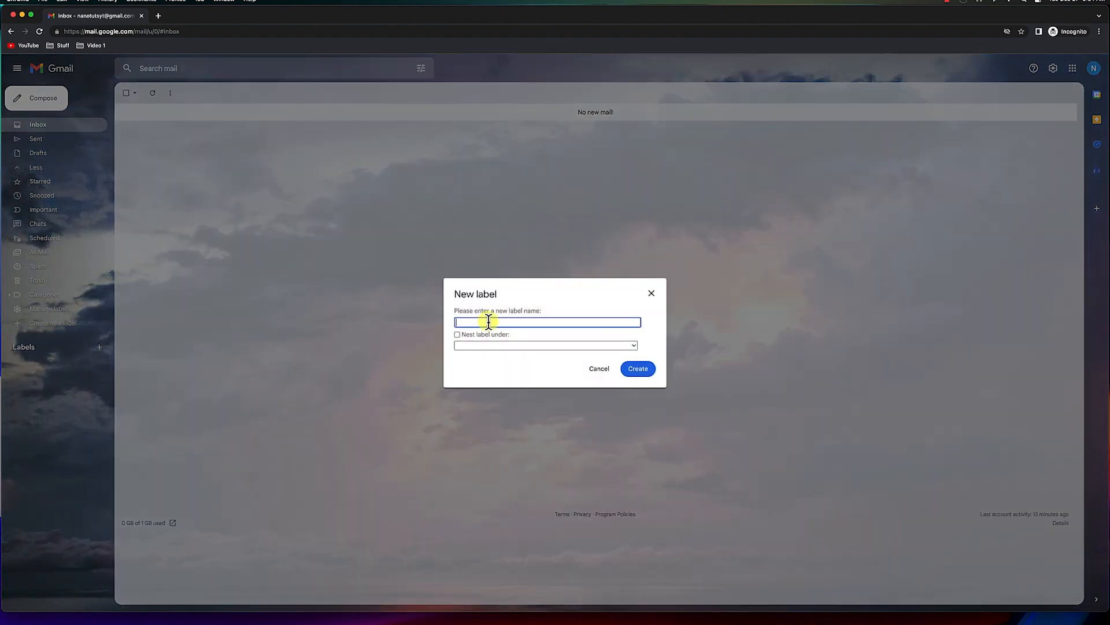
type("YouTube Requests")
left_click(638, 369)
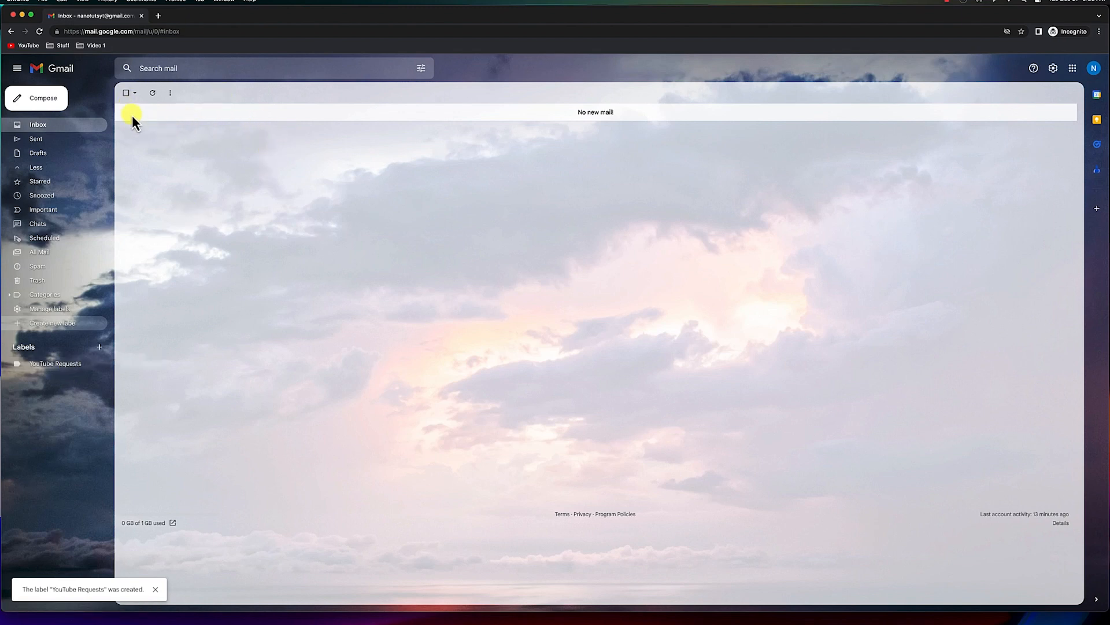
Start a new message addressed to the account's own e-mail address.
left_click(37, 98)
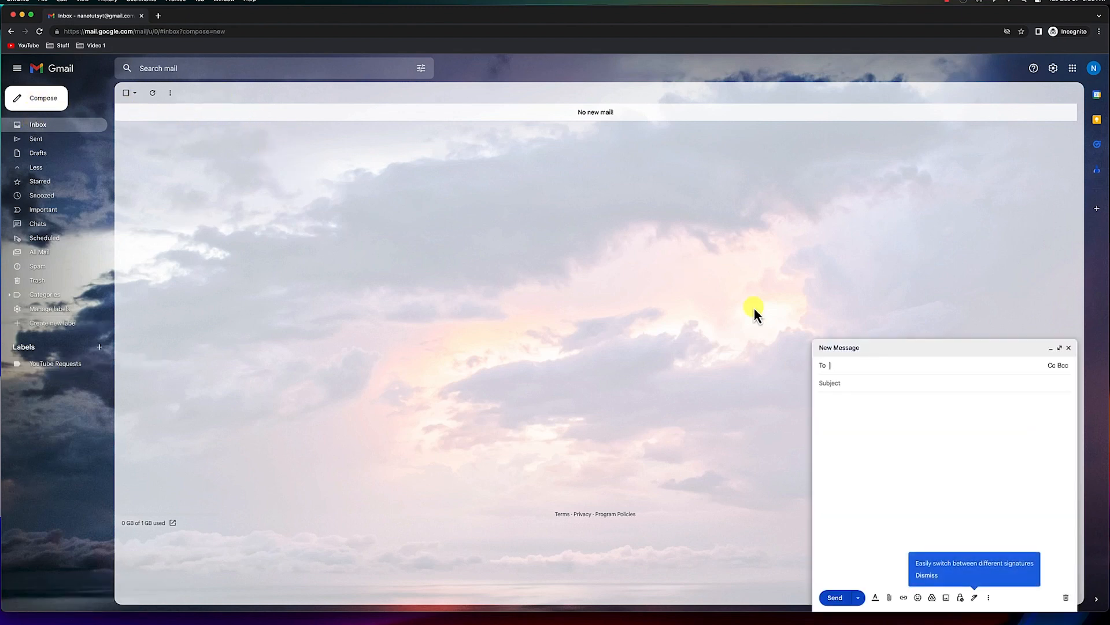
key("Return")
key("Tab")
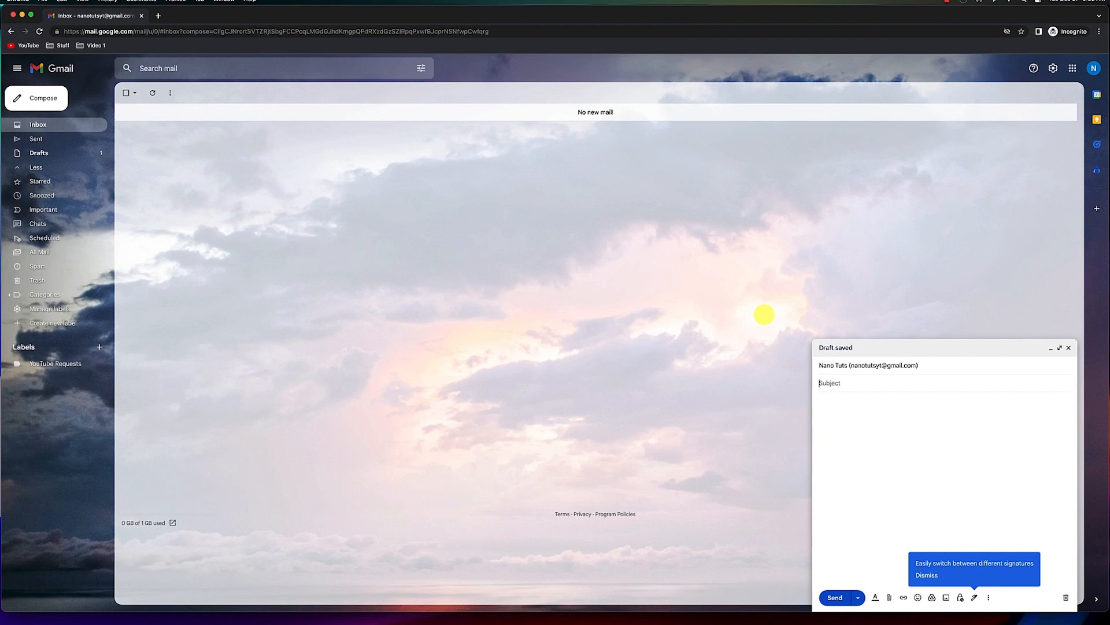
Give the message the subject Test email and body test test test, and send it.
type("Test email")
key("Tab")
type("test test tes")
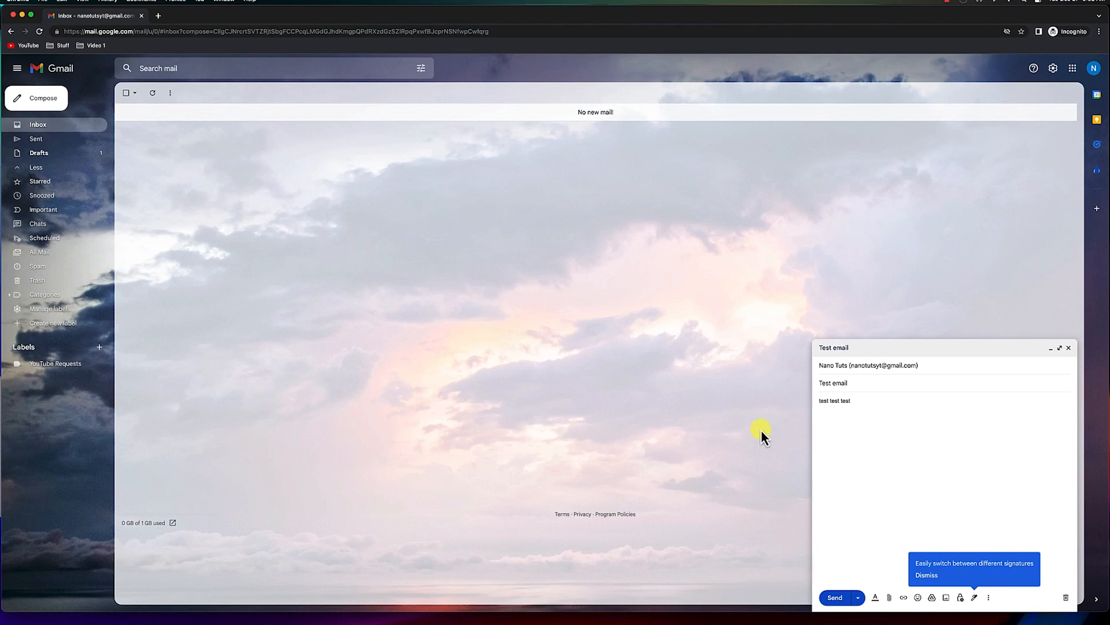
left_click(925, 575)
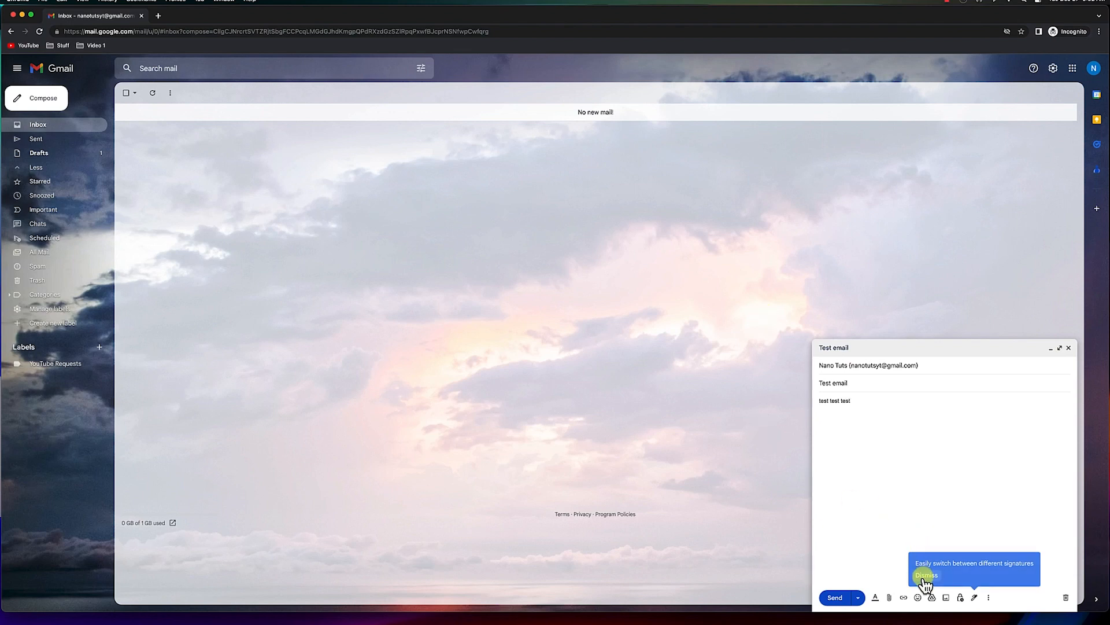
left_click(835, 599)
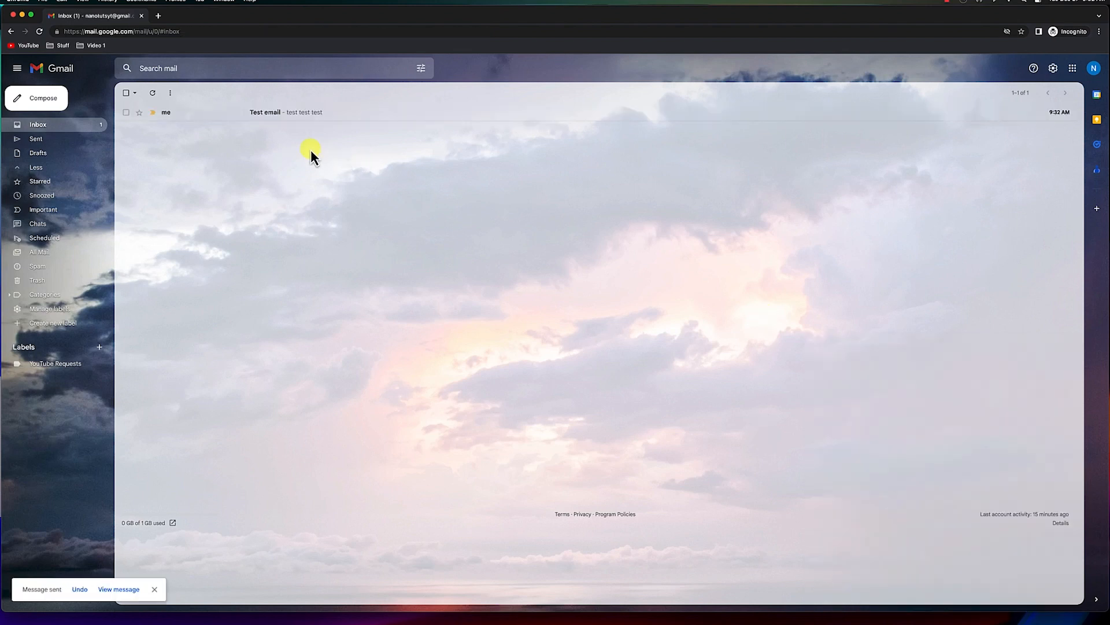
Move the received test email into the YouTube Requests label and view that label's contents.
left_click(266, 113)
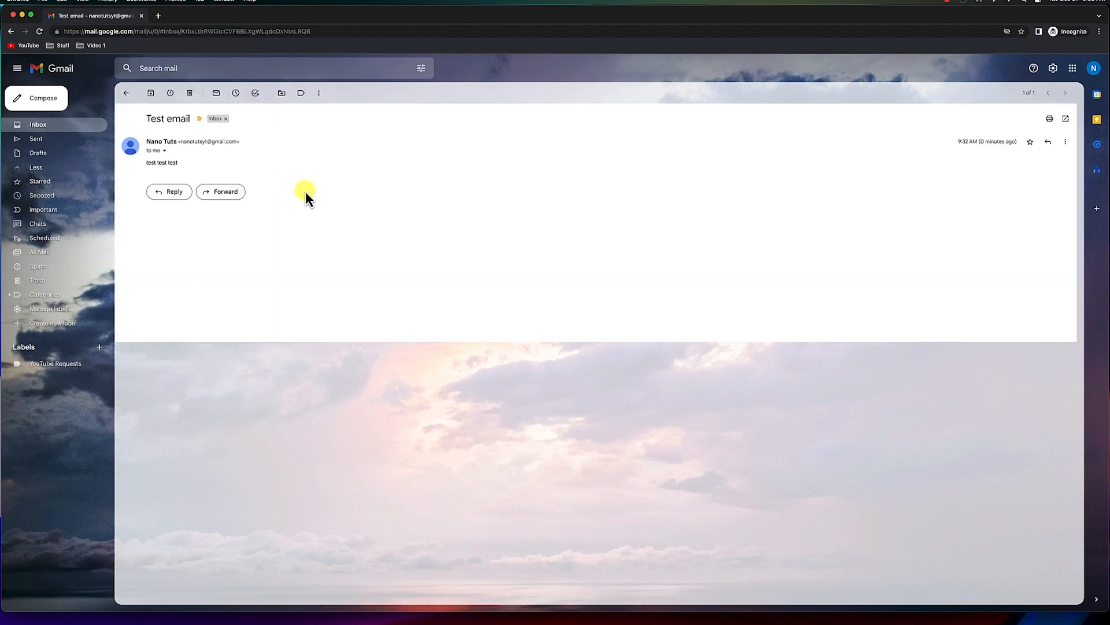
left_click(282, 98)
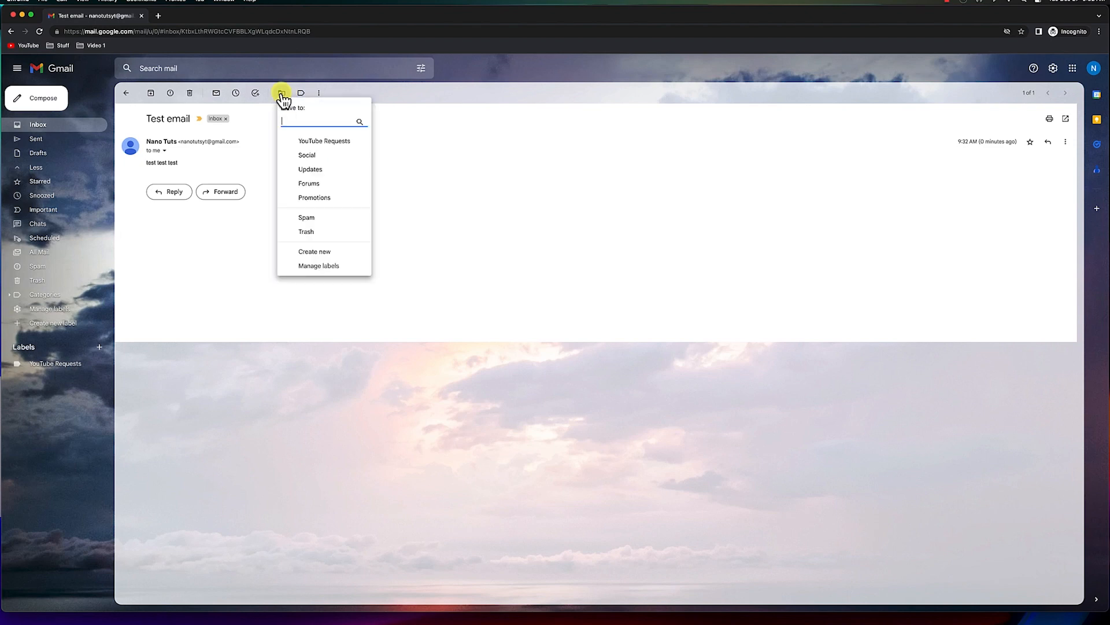
left_click(328, 140)
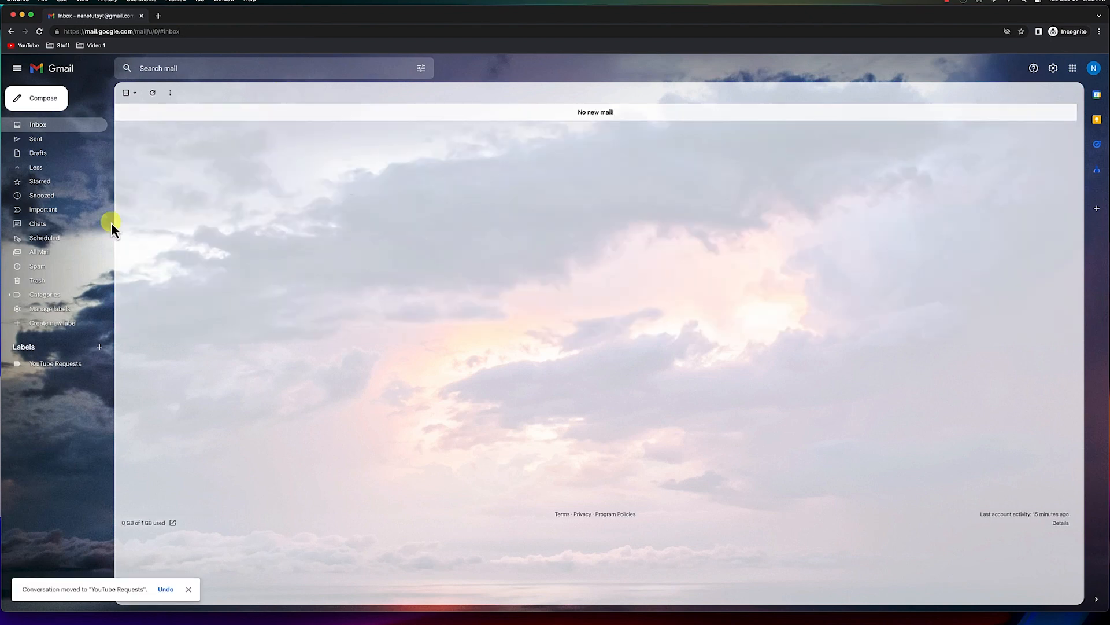
left_click(54, 364)
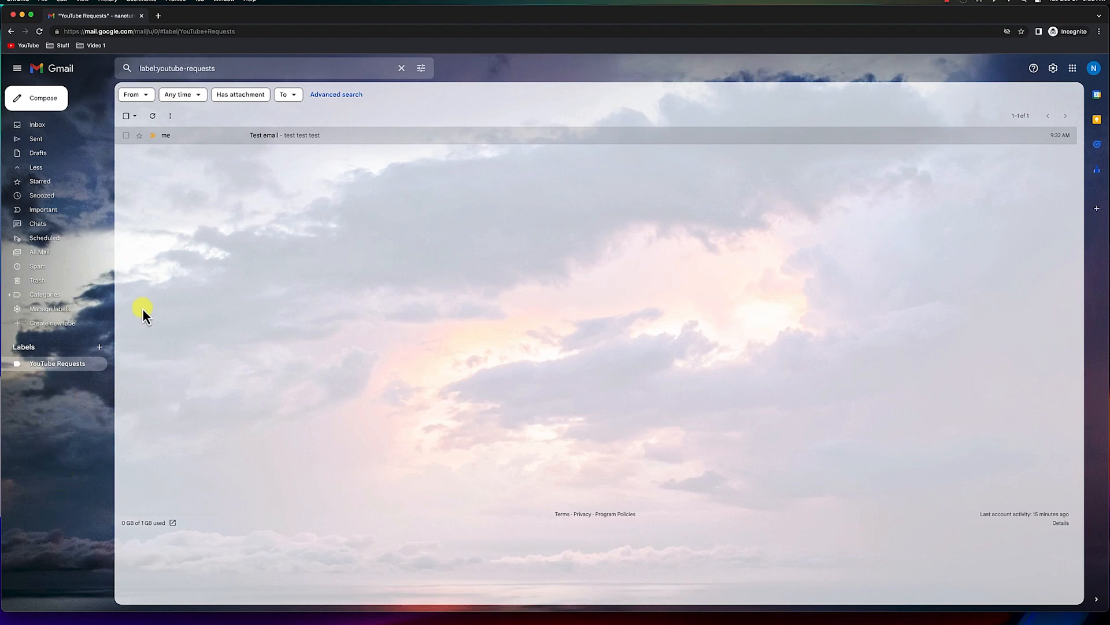
left_click(42, 124)
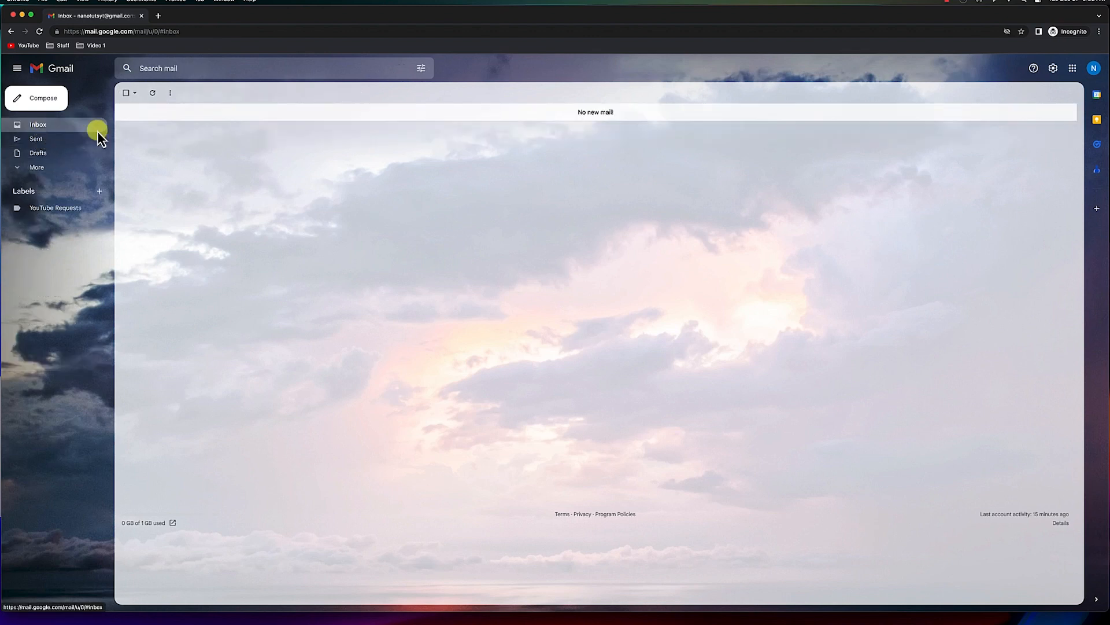